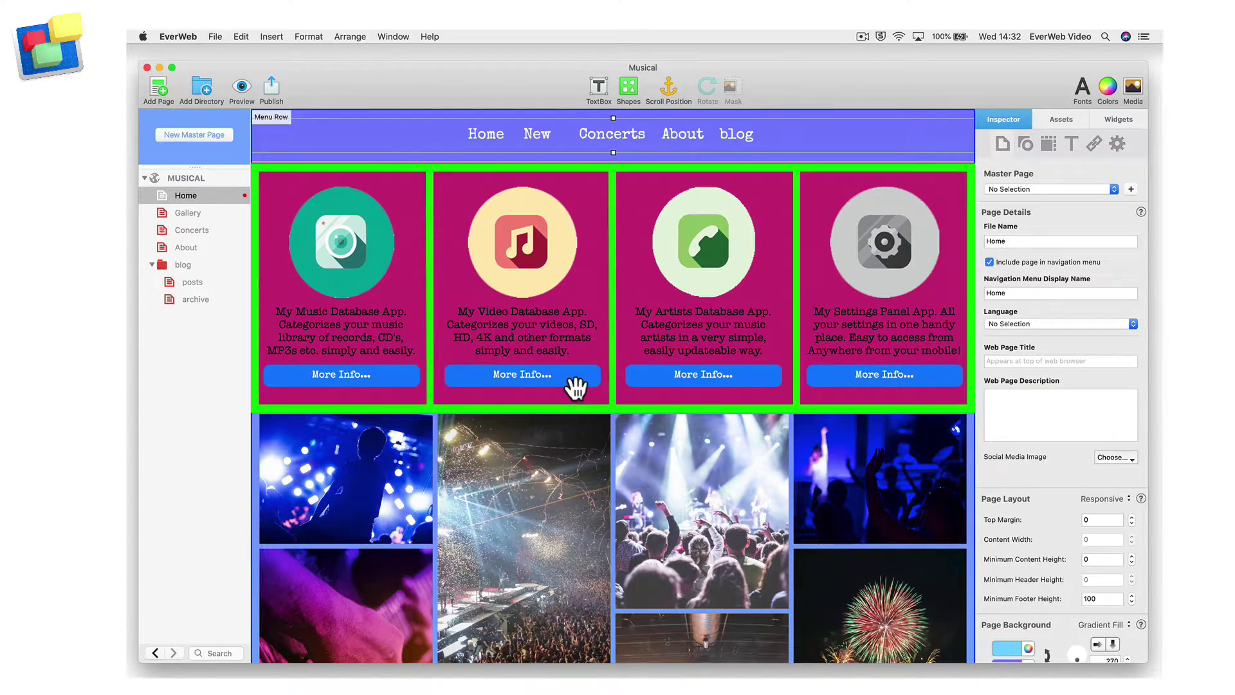
Step: Preview the home page in Safari, resizing the window narrow then wide to test the four-card layout
{"action": "left_click", "coordinate": [241, 87]}
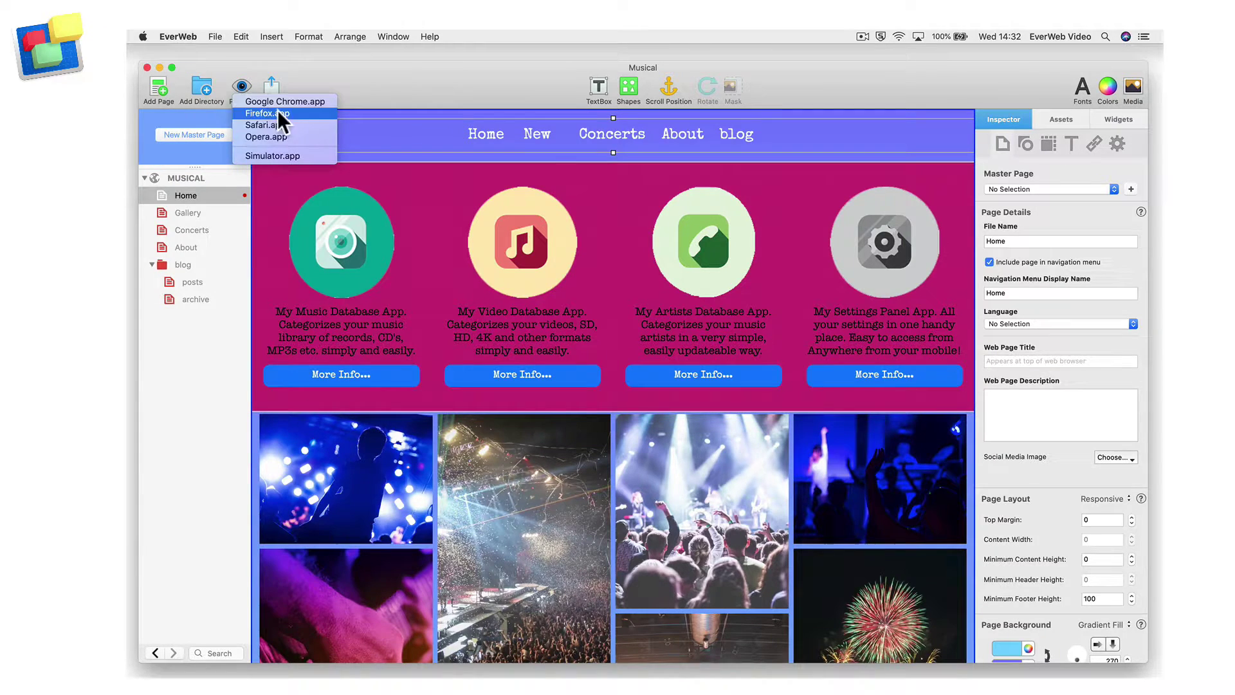
{"action": "left_click", "coordinate": [296, 123]}
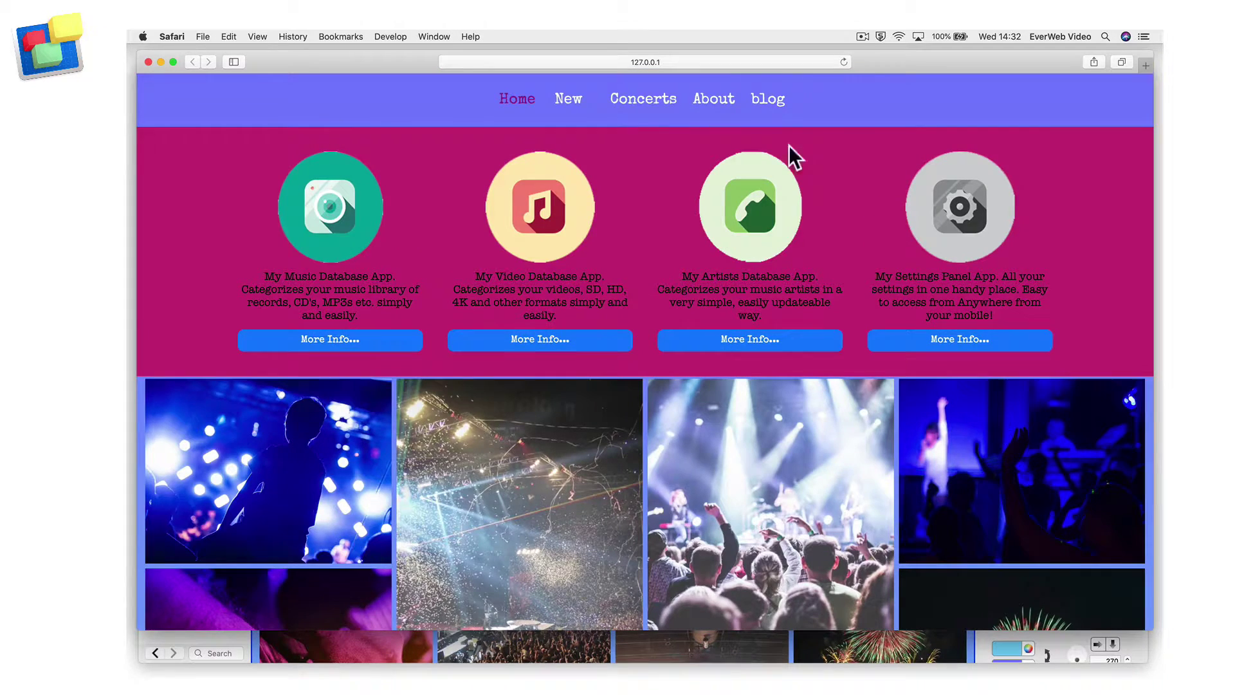
{"action": "left_click_drag", "start_coordinate": [1149, 626], "coordinate": [450, 673]}
{"action": "scroll", "coordinate": [399, 430], "scroll_direction": "down", "scroll_amount": 15}
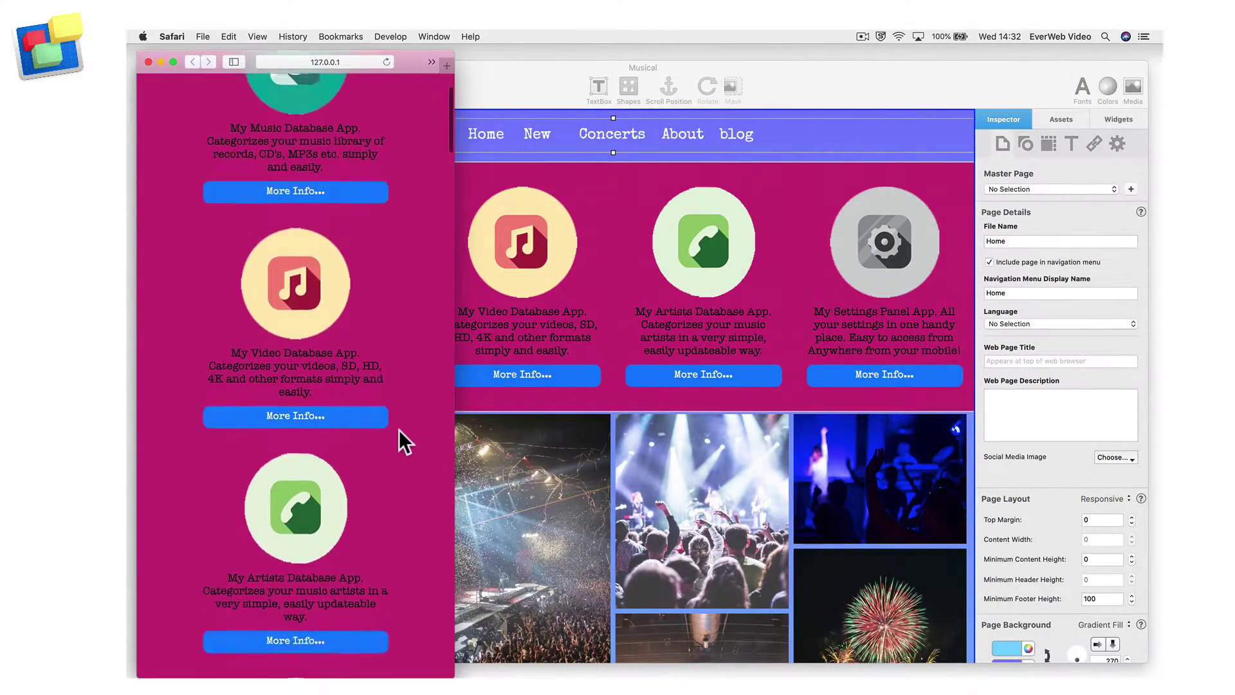
{"action": "scroll", "coordinate": [399, 430], "scroll_direction": "up", "scroll_amount": 15}
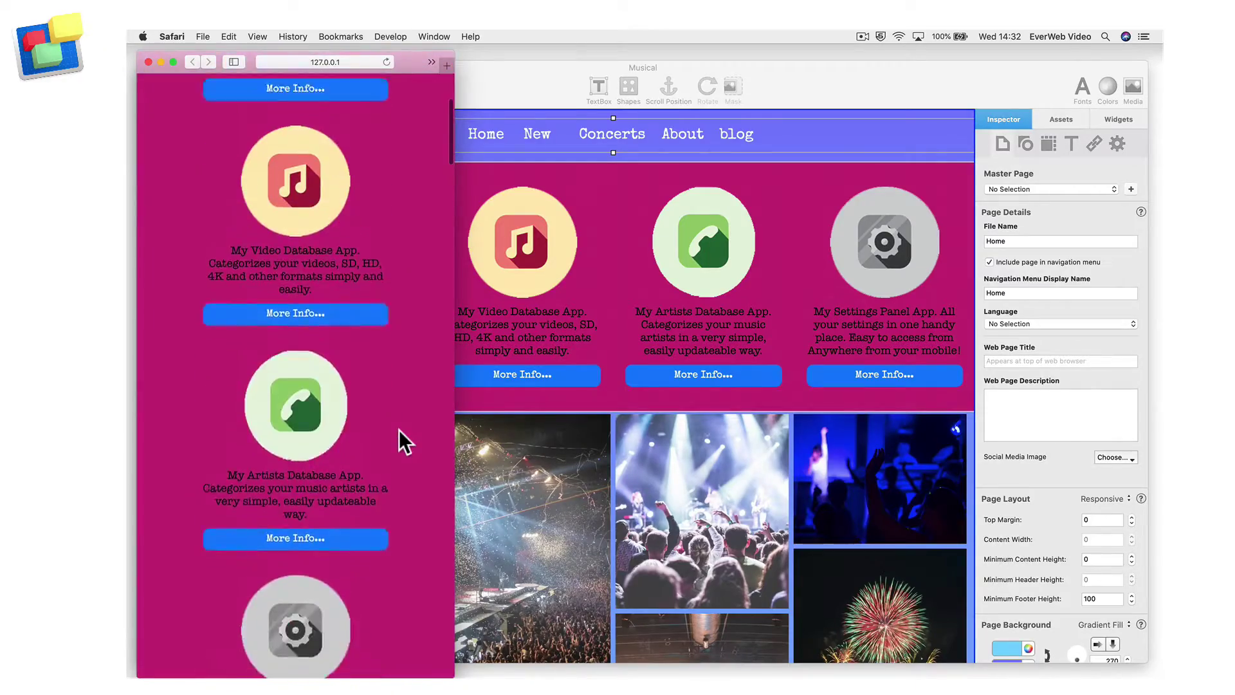
{"action": "left_click_drag", "start_coordinate": [461, 472], "coordinate": [1152, 435]}
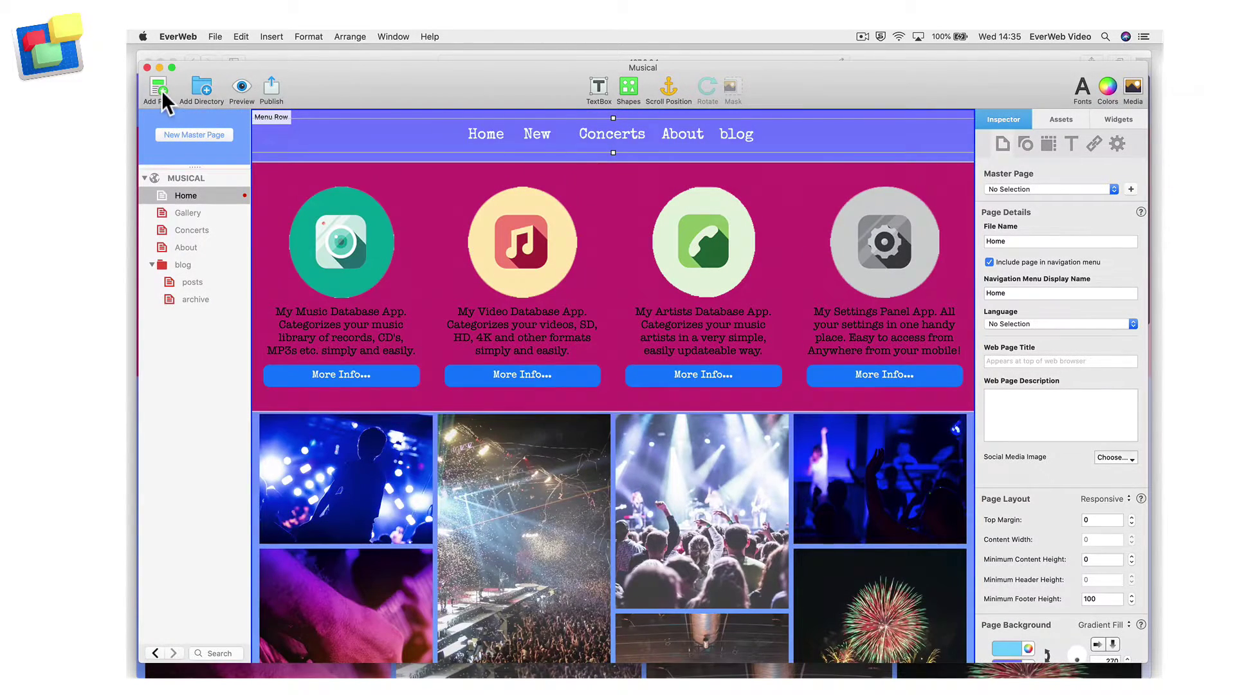
Step: Create the Home 1 page from the Blank Responsive Home template and drop a FlexBox widget on it
{"action": "left_click", "coordinate": [158, 89]}
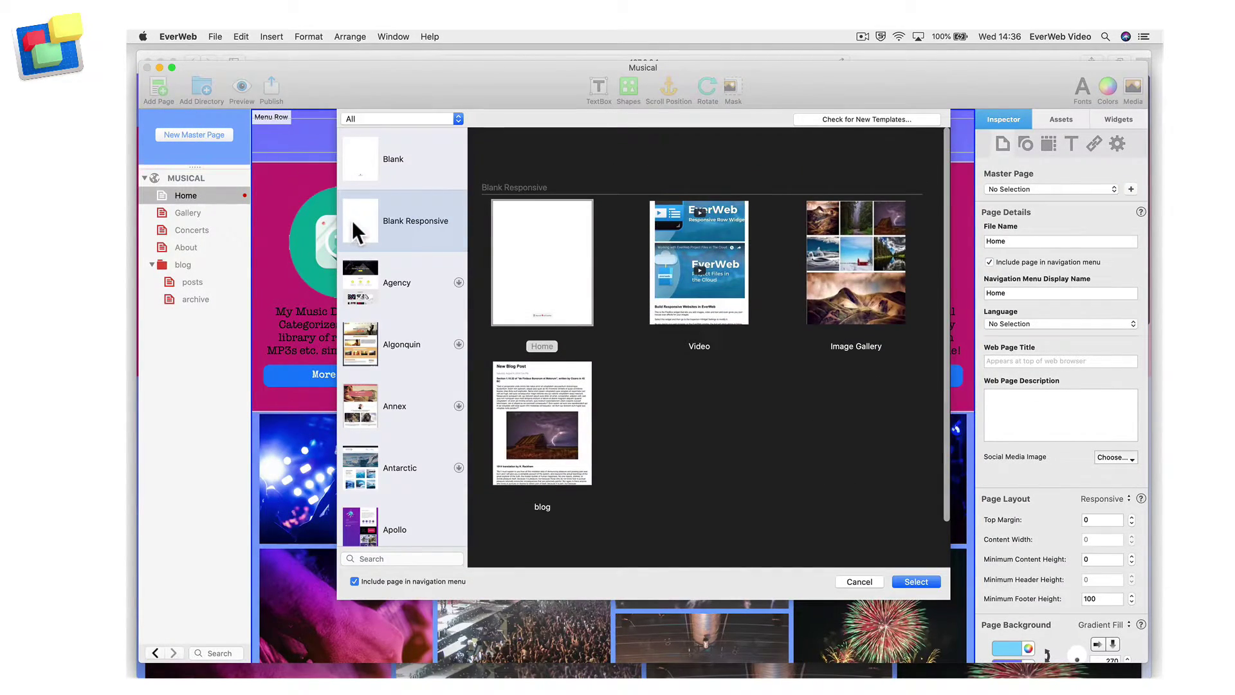
{"action": "double_click", "coordinate": [547, 265]}
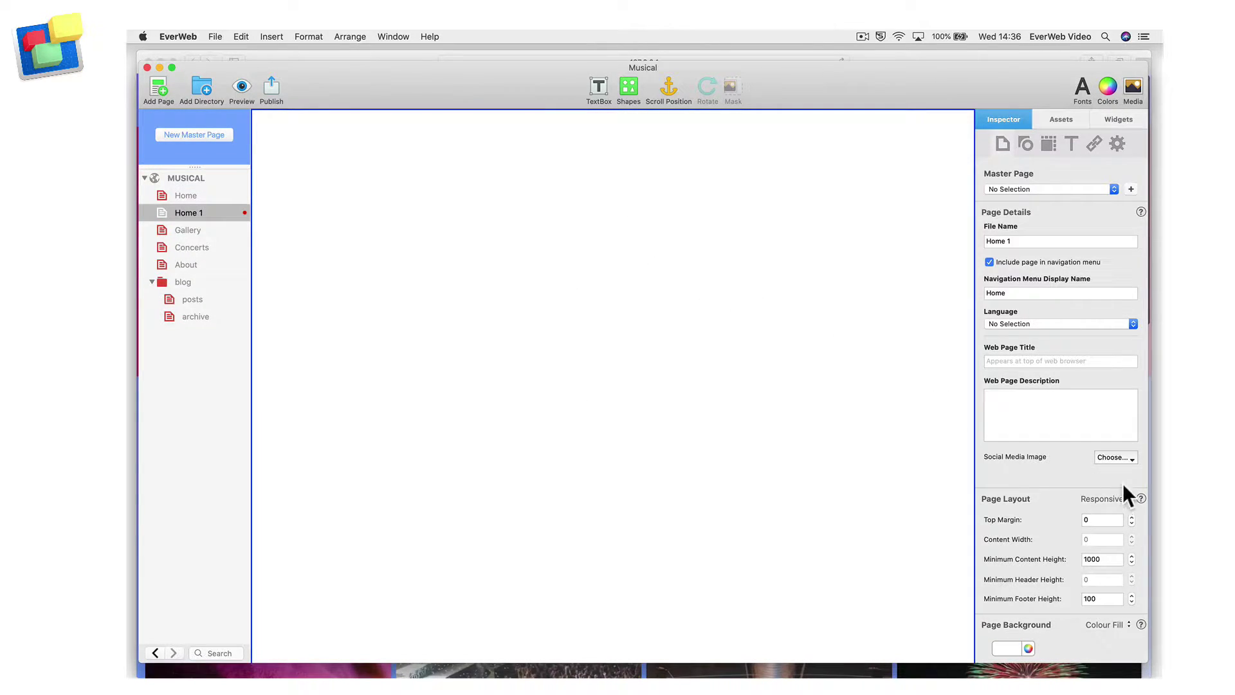
{"action": "left_click", "coordinate": [1125, 119]}
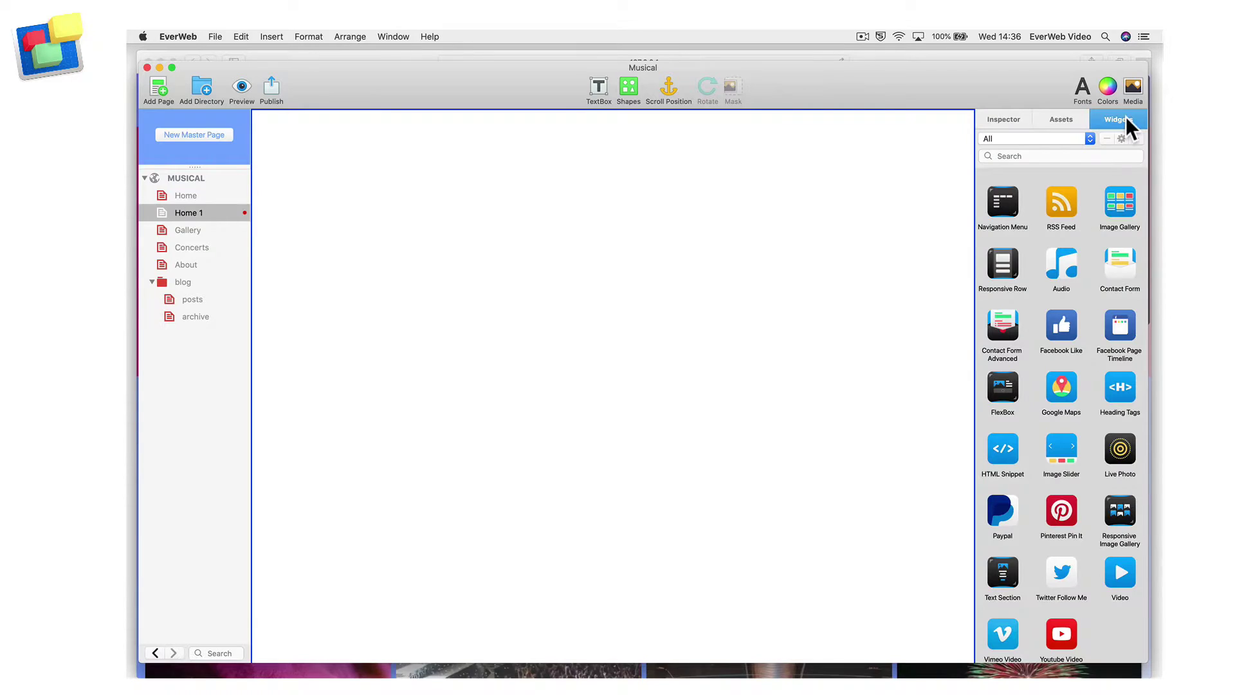
{"action": "left_click_drag", "start_coordinate": [1002, 390], "coordinate": [485, 164]}
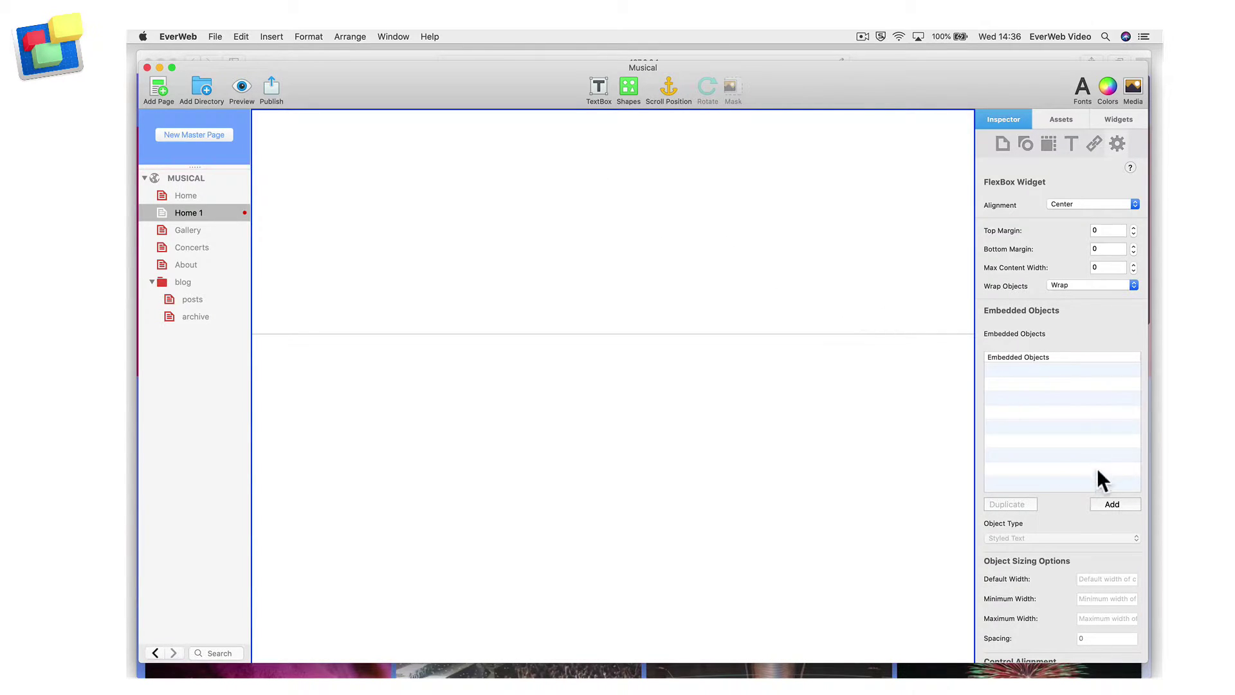
Step: Add an embedded object to the FlexBox and name it Music 1
{"action": "left_click", "coordinate": [1129, 504]}
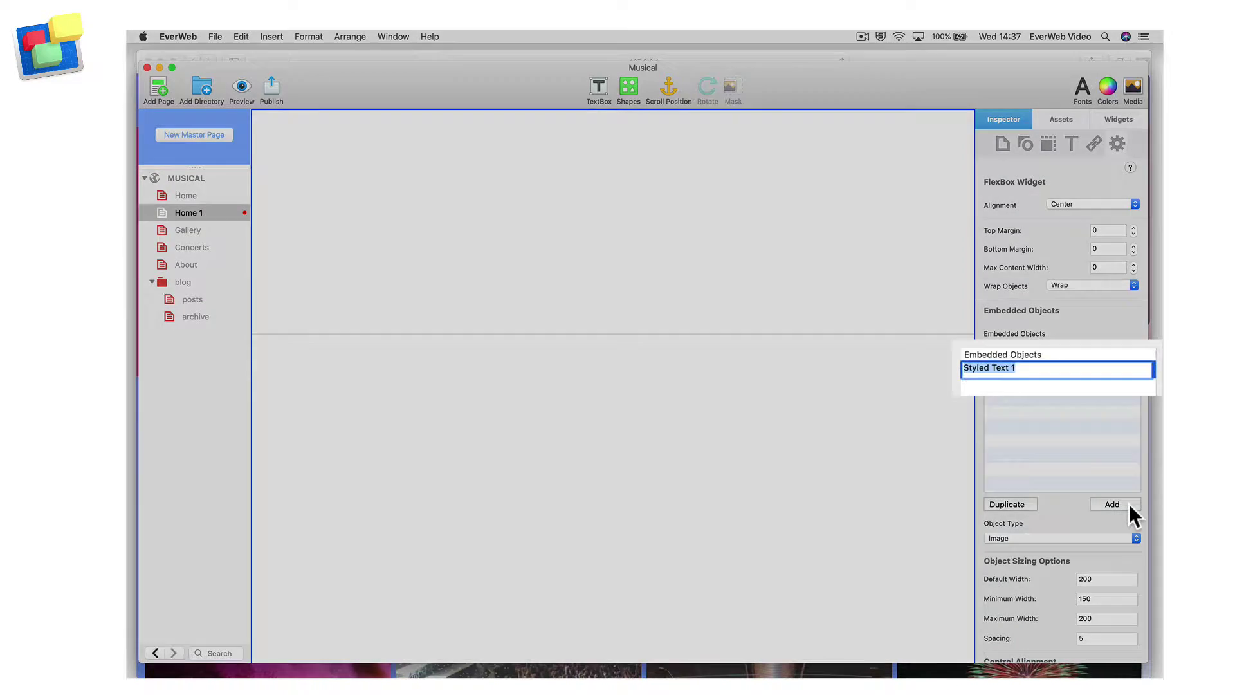
{"action": "type", "text": "Music 1"}
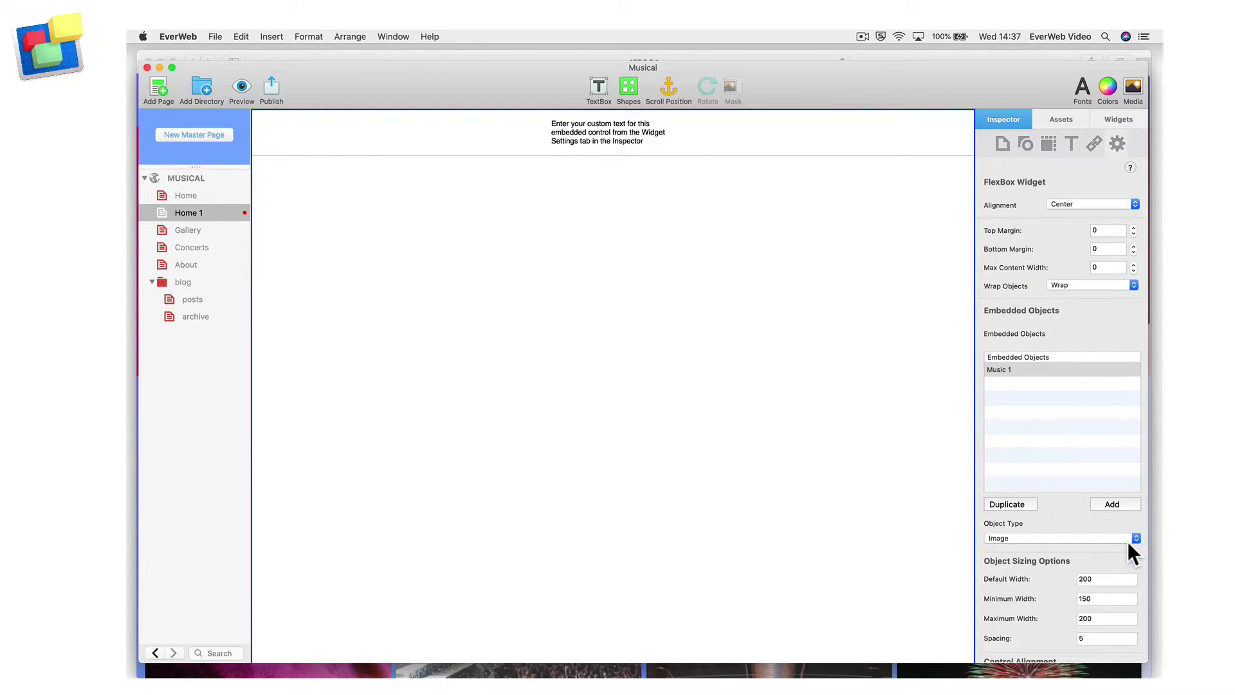
Step: Keep Music 1's object type as Image and delete its placeholder styled text
{"action": "left_click", "coordinate": [1135, 539]}
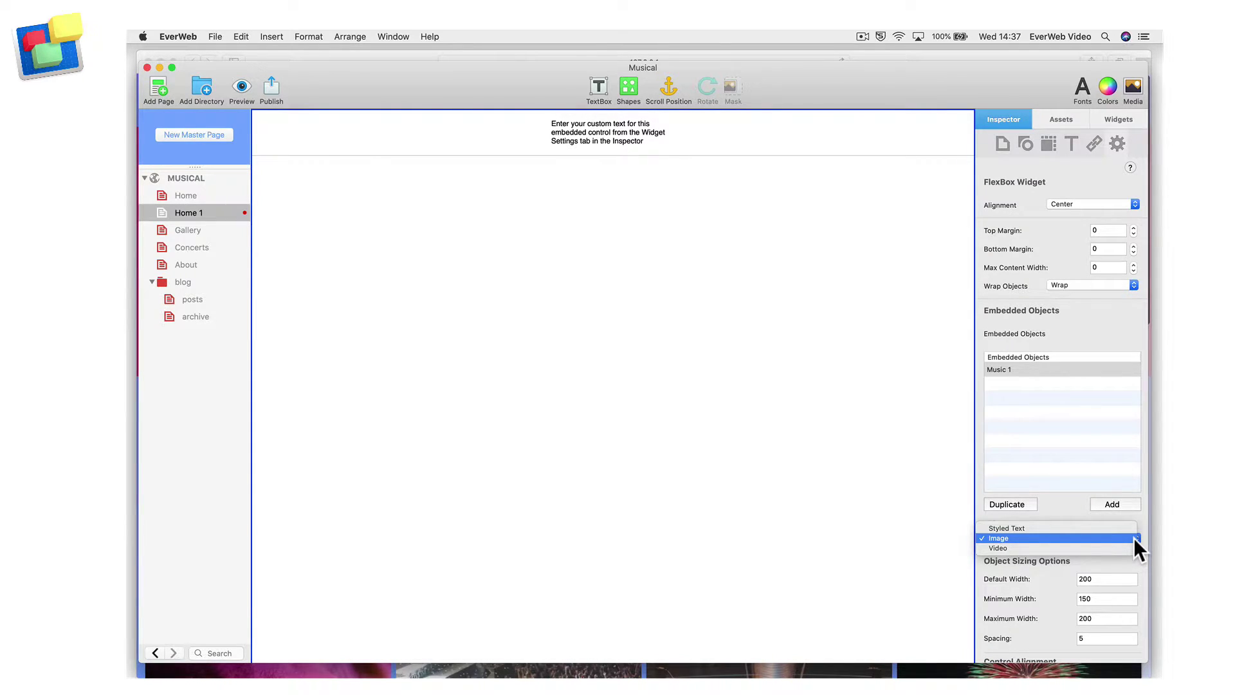
{"action": "left_click", "coordinate": [1134, 538]}
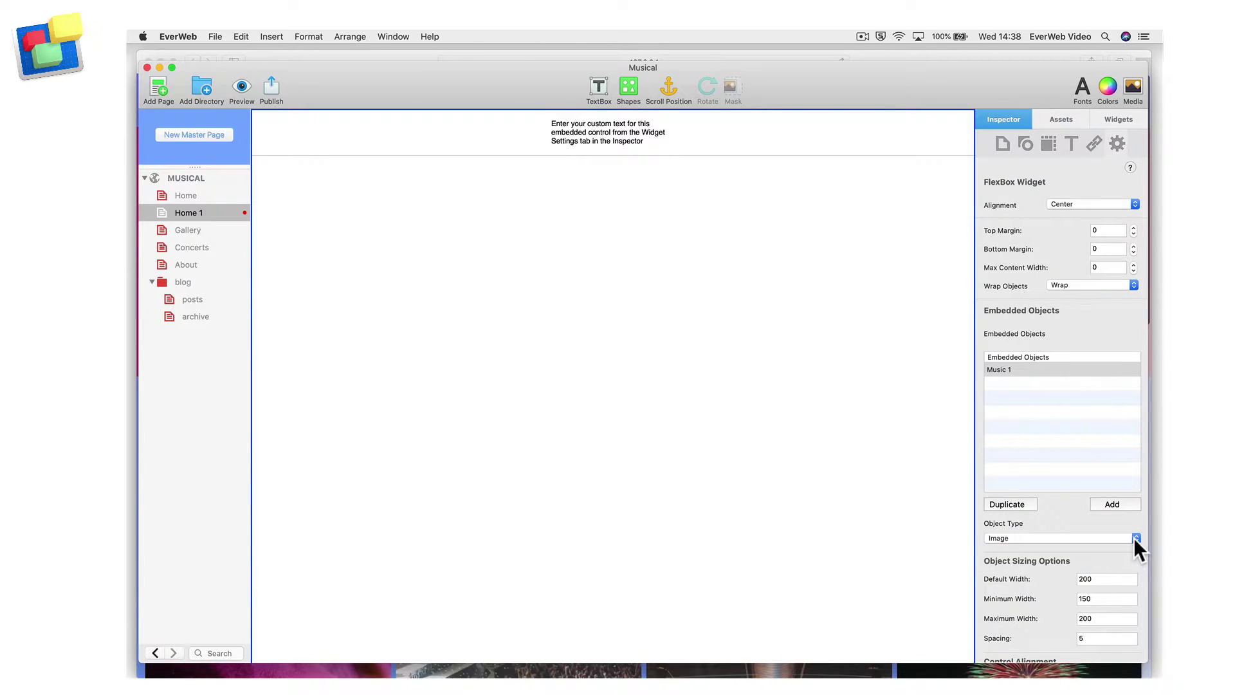
{"action": "scroll", "coordinate": [1134, 538], "scroll_direction": "down", "scroll_amount": 10}
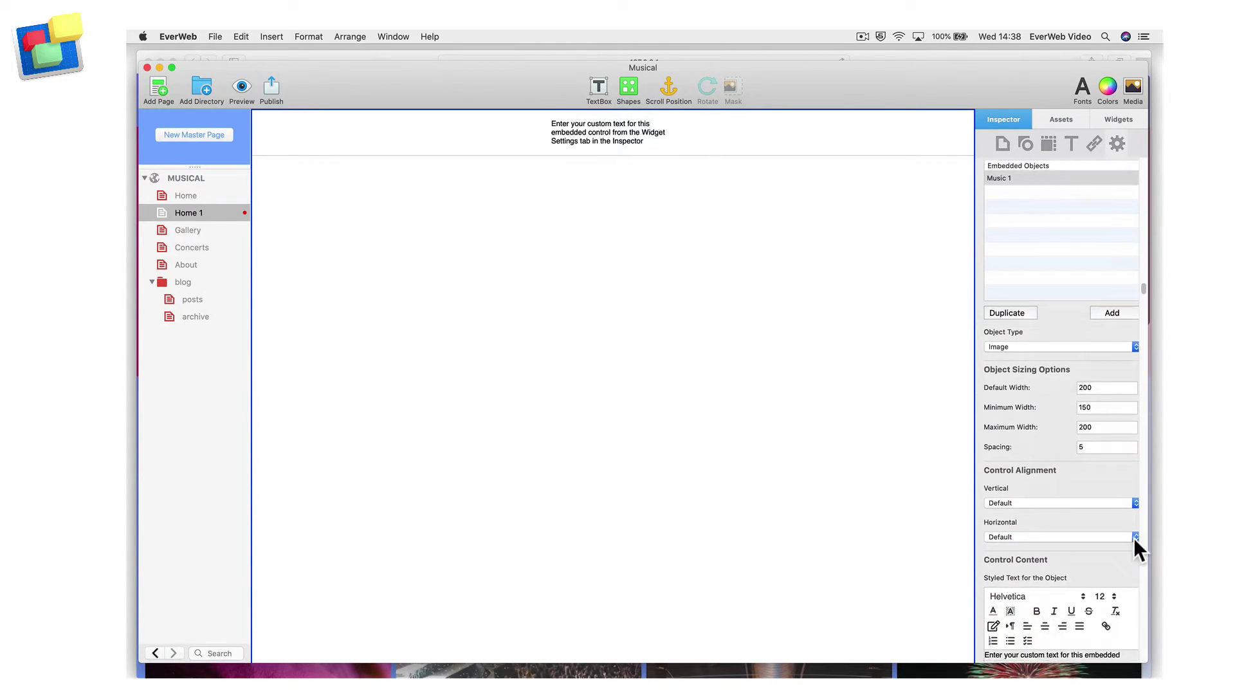
{"action": "scroll", "coordinate": [1133, 538], "scroll_direction": "down", "scroll_amount": 3}
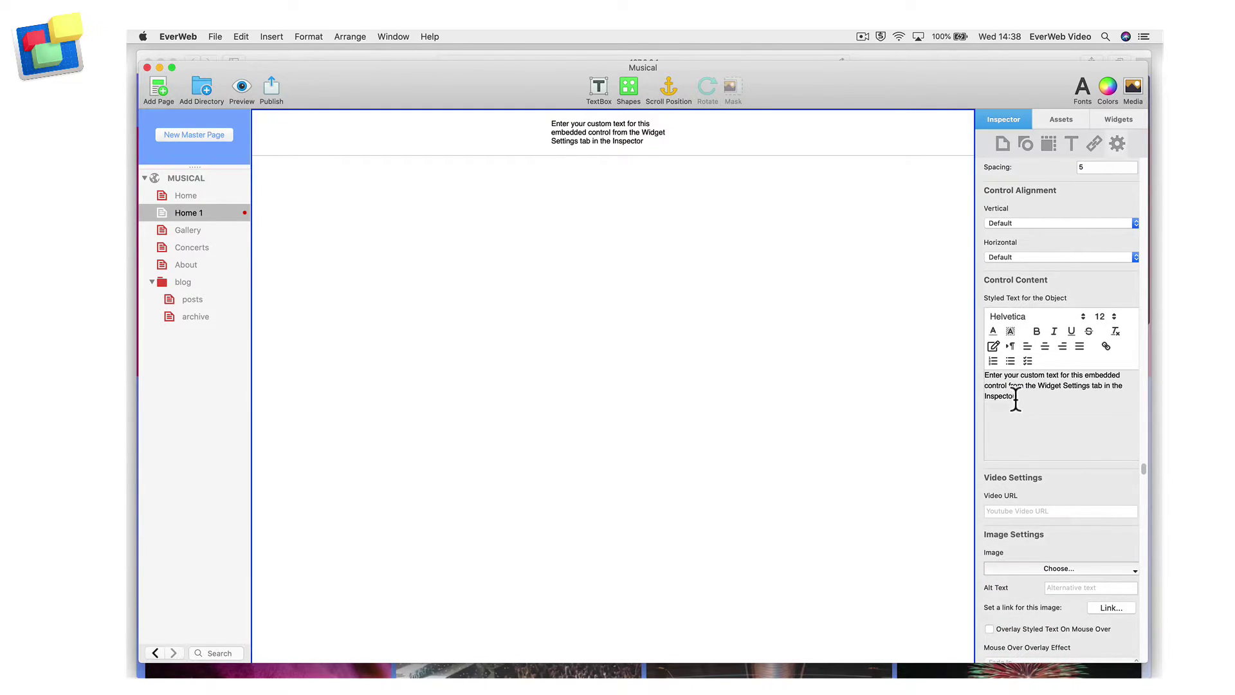
{"action": "triple_click", "coordinate": [1006, 392]}
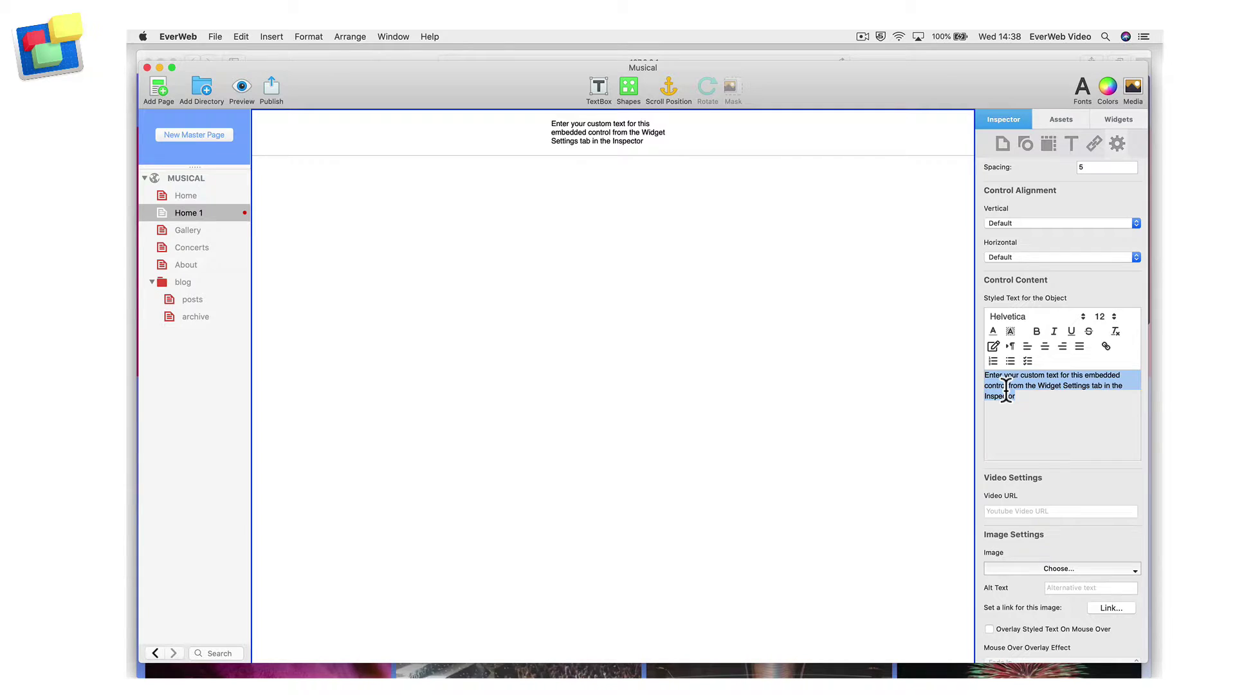
{"action": "key", "text": "BackSpace"}
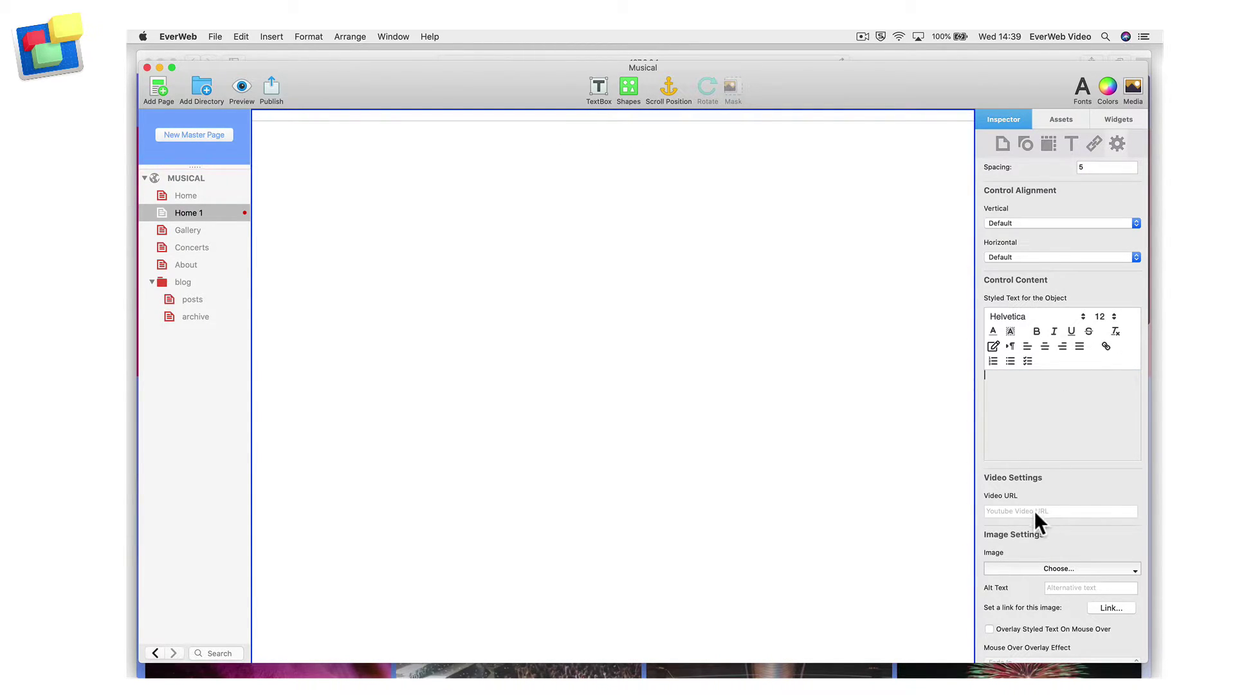
Step: Set Music 1's image to icon1.png, showing the teal camera icon
{"action": "left_click", "coordinate": [1098, 569]}
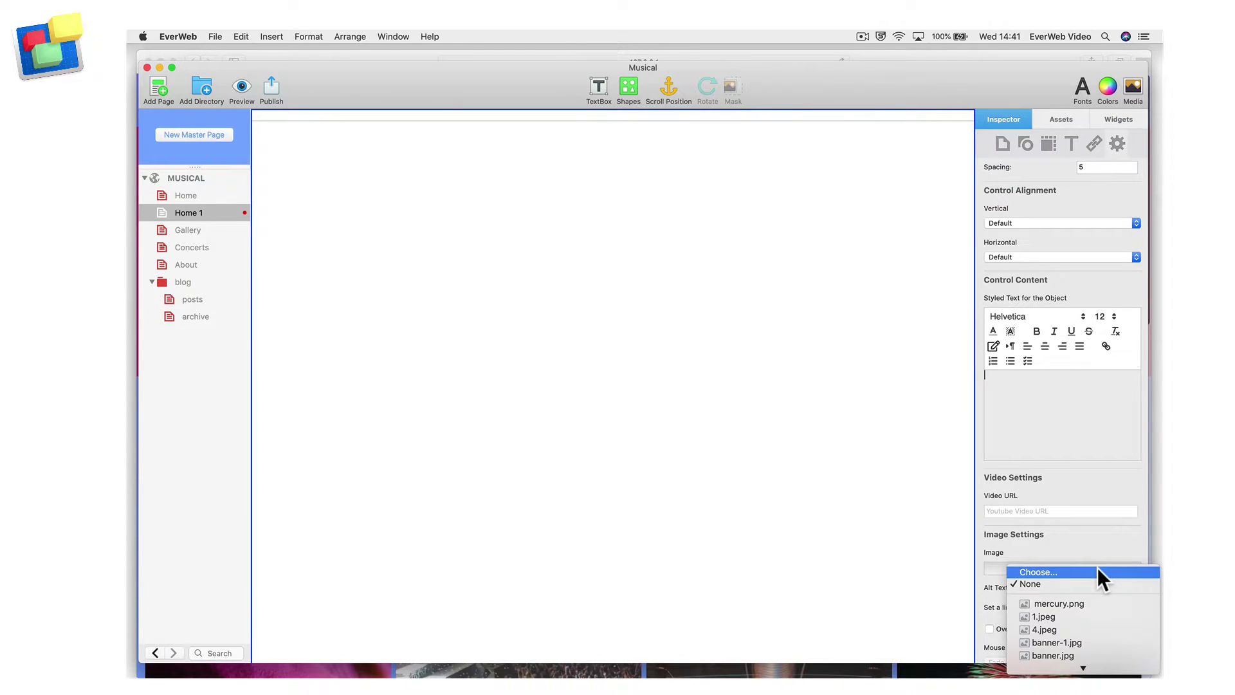
{"action": "scroll", "coordinate": [1098, 597], "scroll_direction": "down", "scroll_amount": 3}
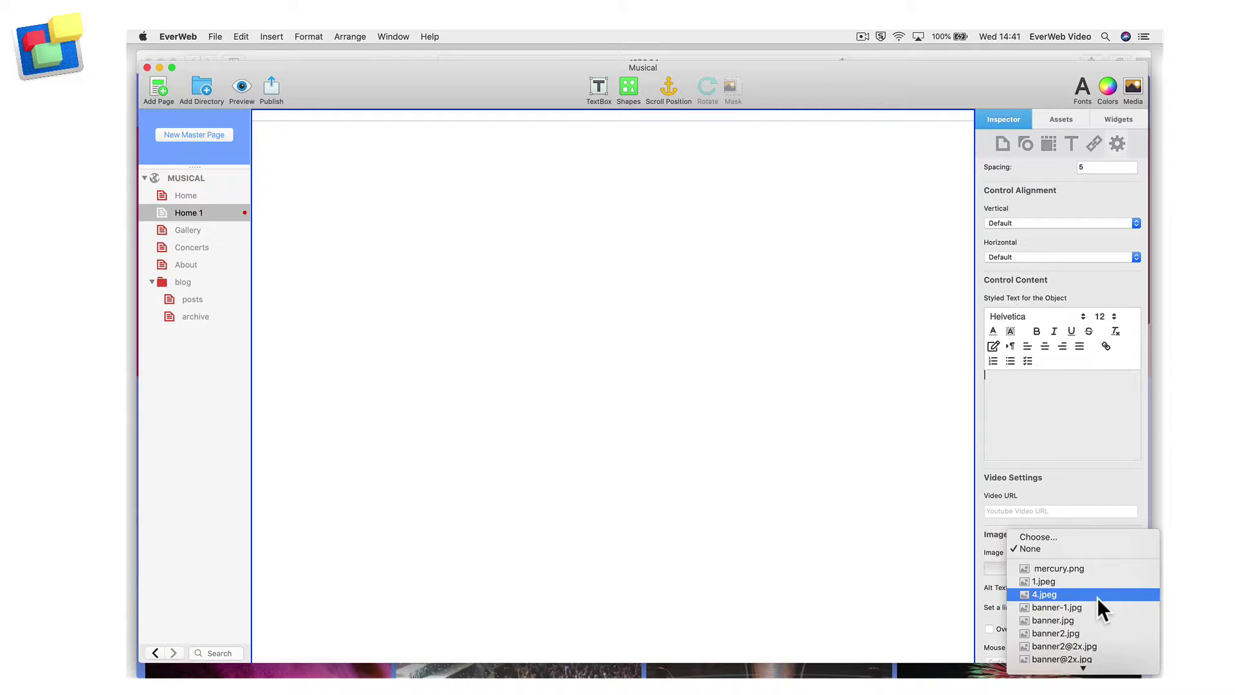
{"action": "scroll", "coordinate": [1097, 597], "scroll_direction": "down", "scroll_amount": 15}
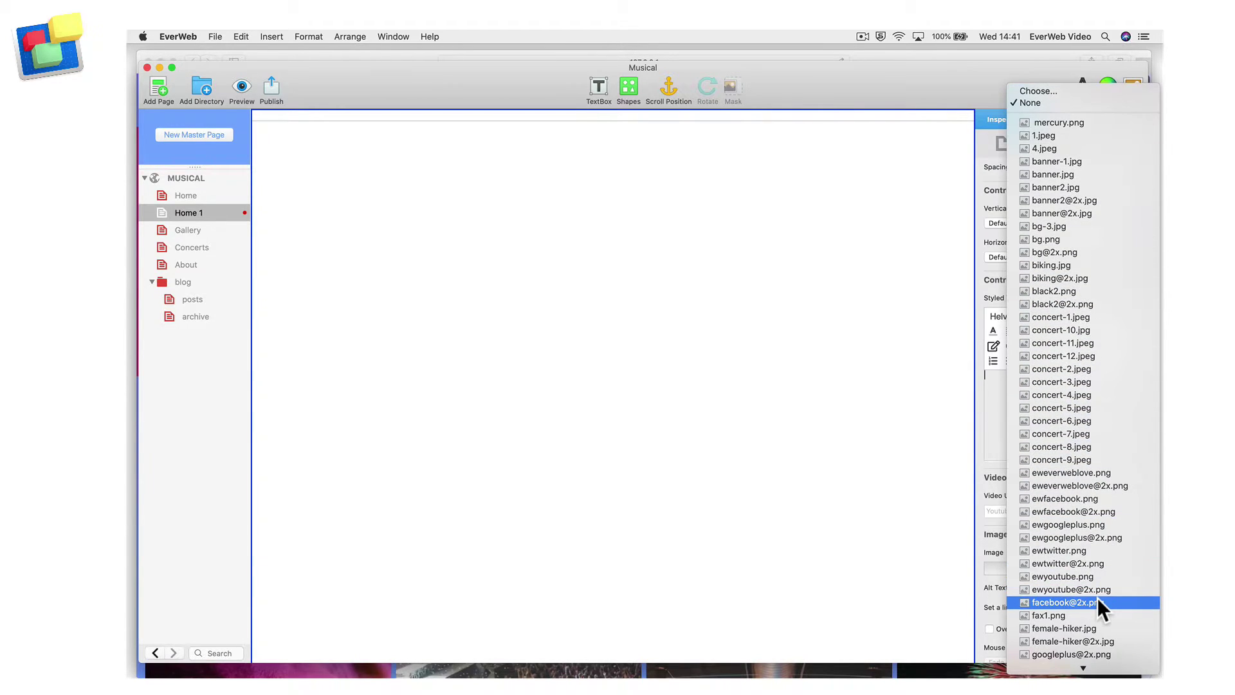
{"action": "key", "text": "i"}
{"action": "scroll", "coordinate": [1098, 597], "scroll_direction": "down", "scroll_amount": 4}
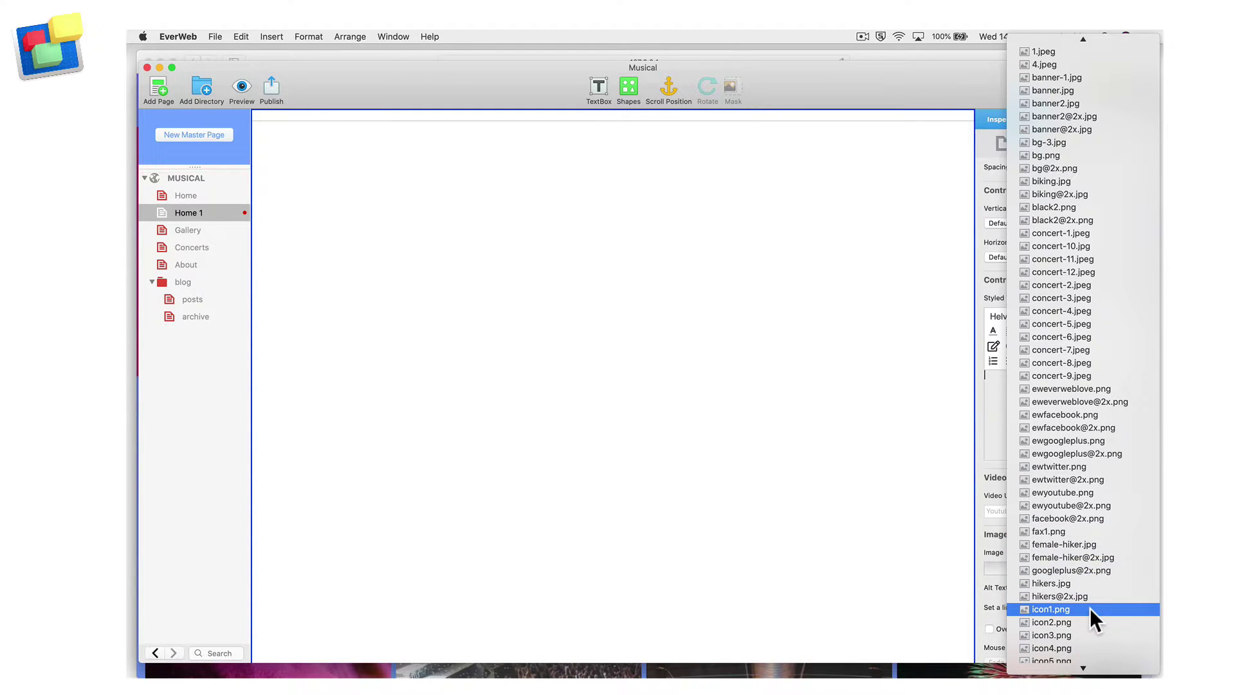
{"action": "left_click", "coordinate": [1090, 608]}
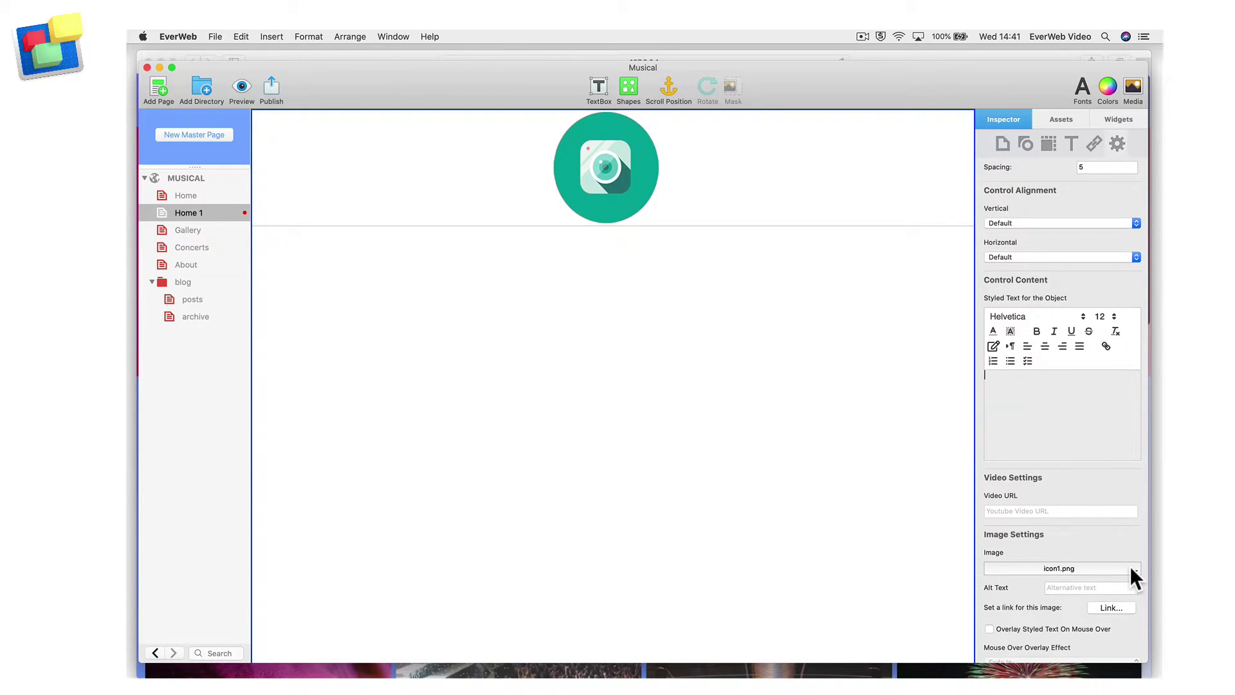
{"action": "scroll", "coordinate": [1132, 576], "scroll_direction": "down", "scroll_amount": 8}
{"action": "scroll", "coordinate": [1130, 569], "scroll_direction": "down", "scroll_amount": 2}
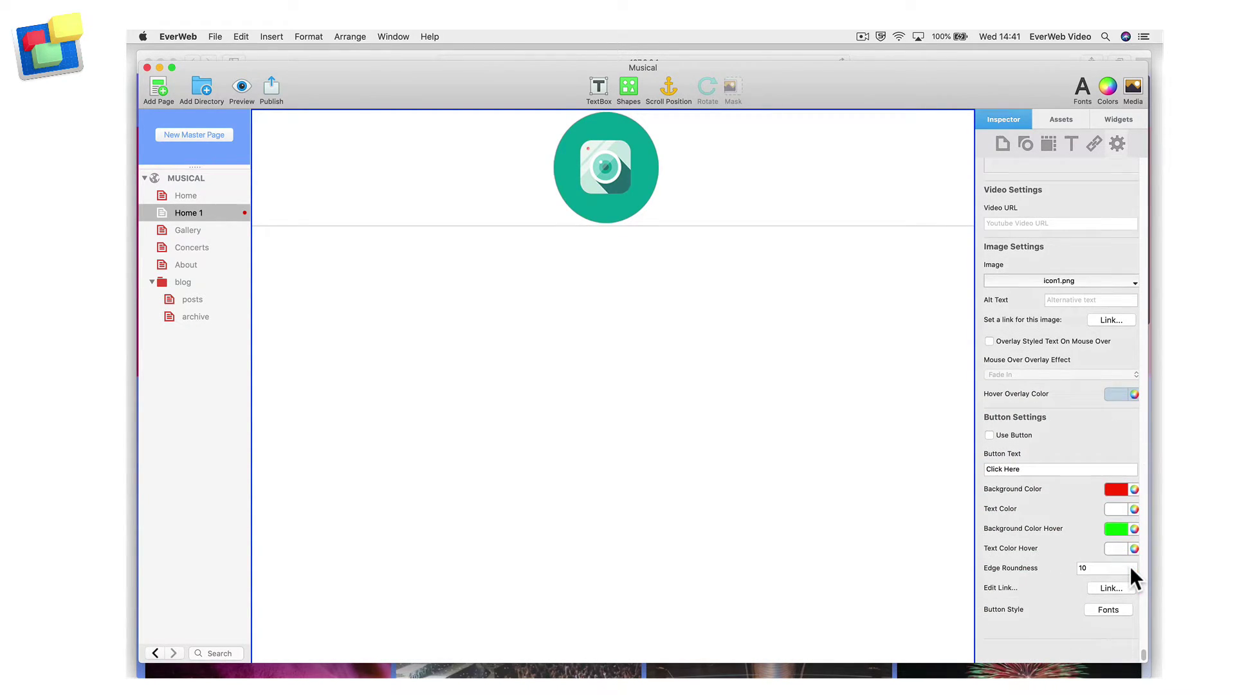
Step: Enable a button beneath the camera icon and relabel it 'More Info...'
{"action": "left_click", "coordinate": [990, 434]}
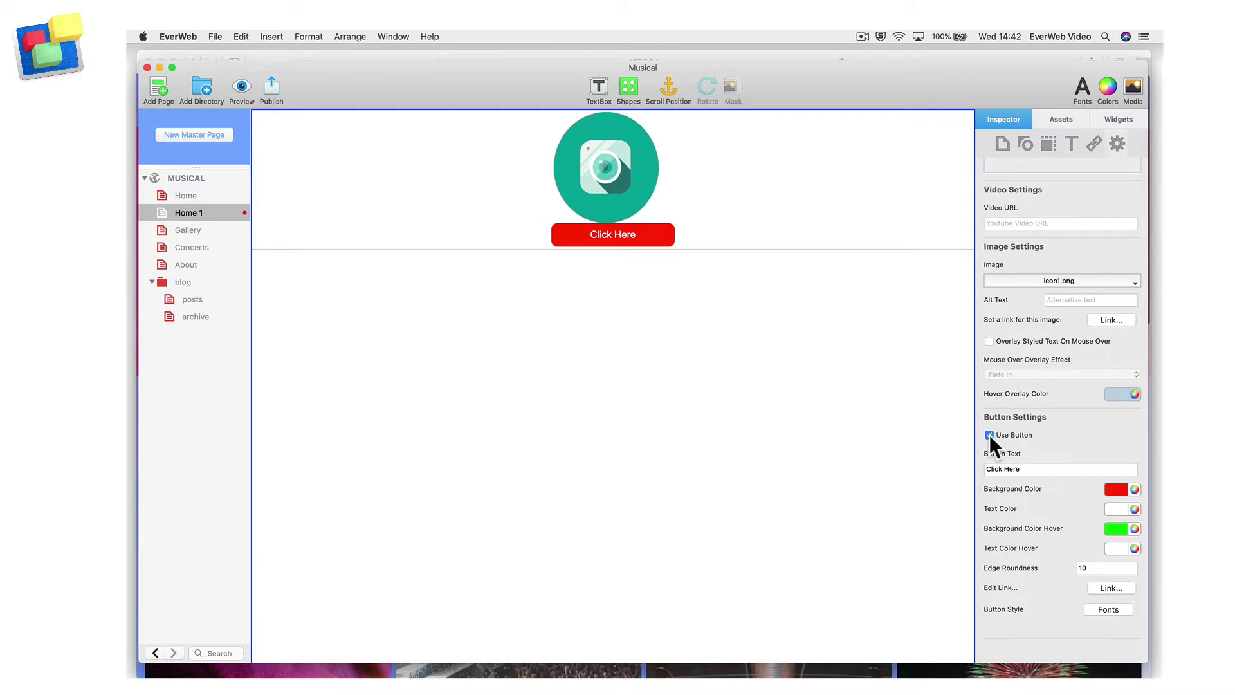
{"action": "double_click", "coordinate": [1022, 468]}
{"action": "triple_click", "coordinate": [1021, 468]}
{"action": "type", "text": "More Info..."}
Step: Give the More Info... button a light blue background and black hover text colour
{"action": "left_click", "coordinate": [1122, 489]}
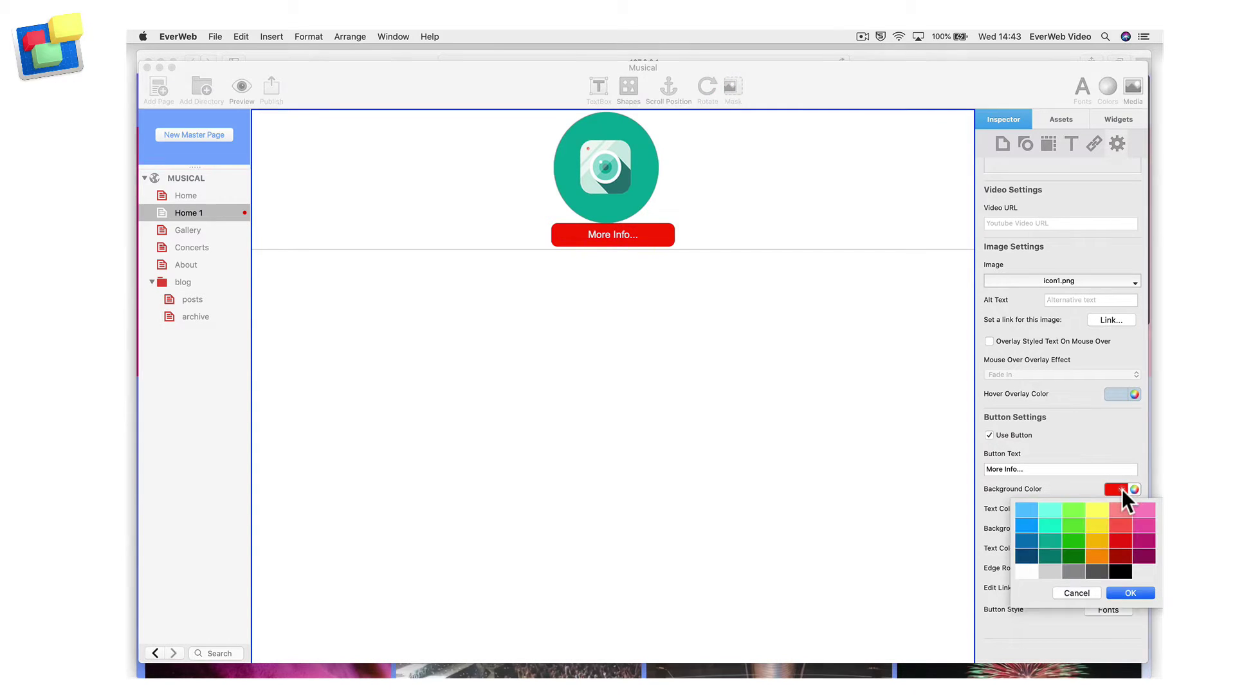
{"action": "left_click", "coordinate": [1026, 510]}
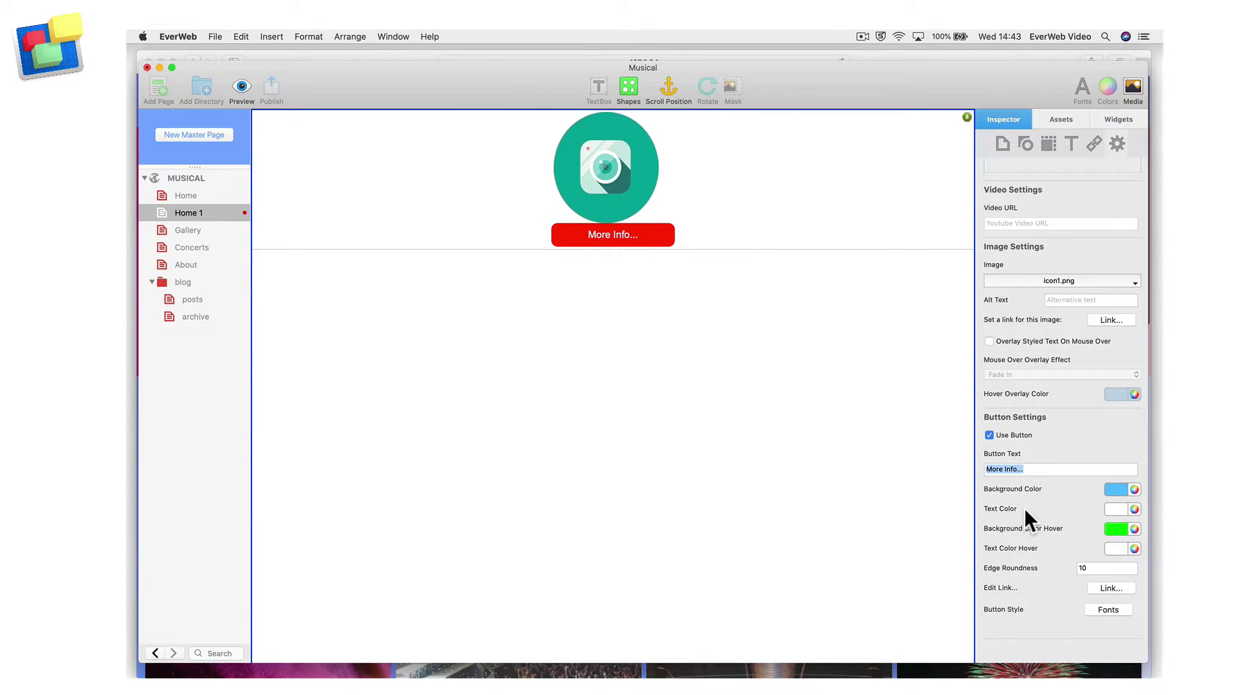
{"action": "left_click", "coordinate": [1122, 549]}
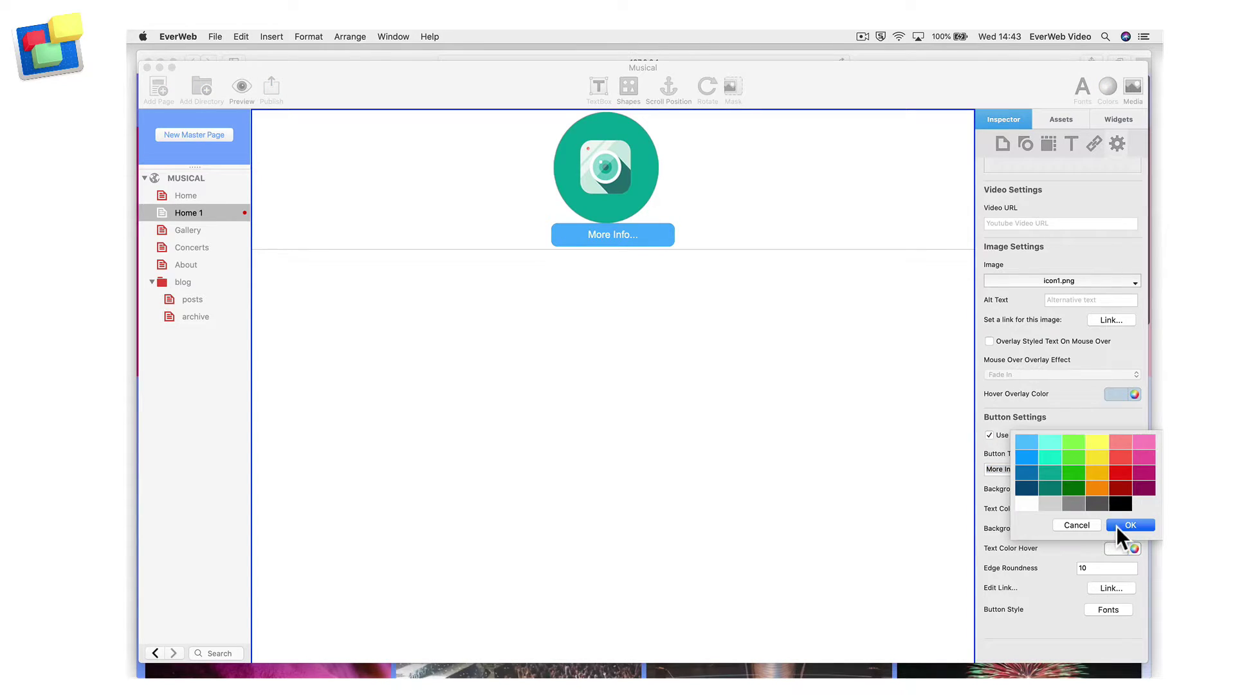
{"action": "left_click", "coordinate": [1120, 502]}
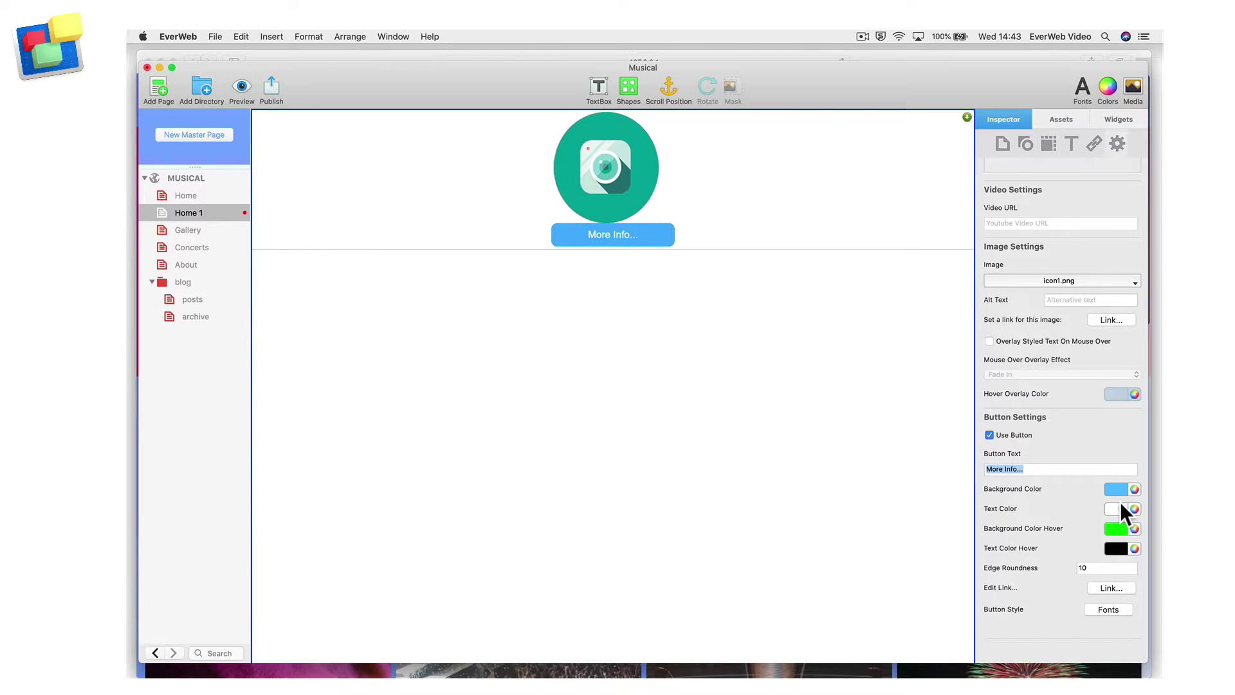
{"action": "left_click", "coordinate": [1125, 607]}
Step: Set the button label font to Special Elite Regular at size 16
{"action": "left_click_drag", "start_coordinate": [790, 440], "coordinate": [867, 227]}
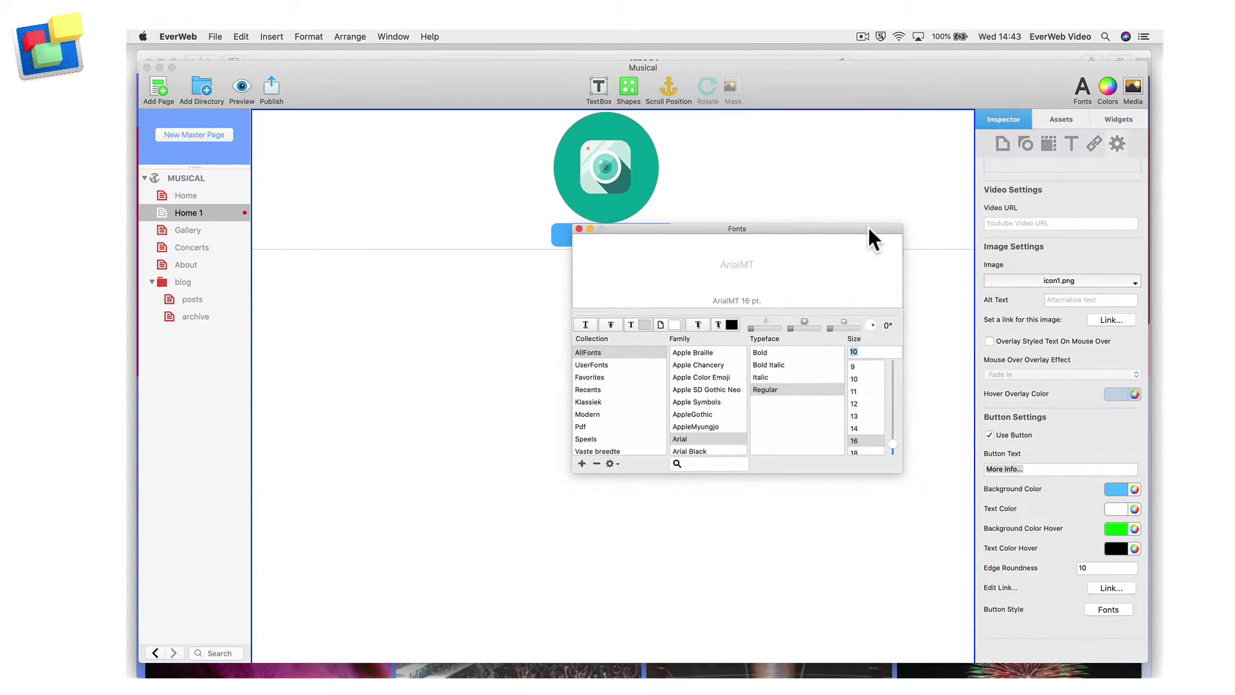
{"action": "left_click", "coordinate": [707, 463]}
{"action": "type", "text": "special el"}
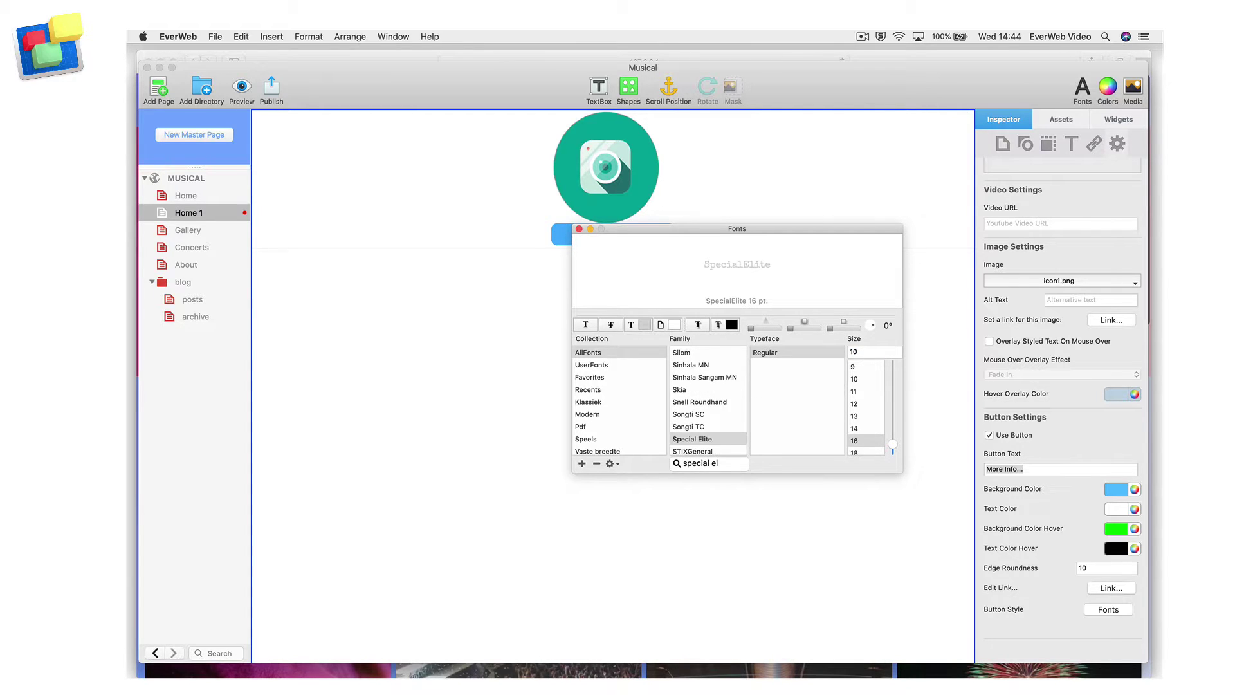
{"action": "left_click", "coordinate": [778, 353]}
{"action": "left_click", "coordinate": [856, 440]}
{"action": "left_click", "coordinate": [579, 228]}
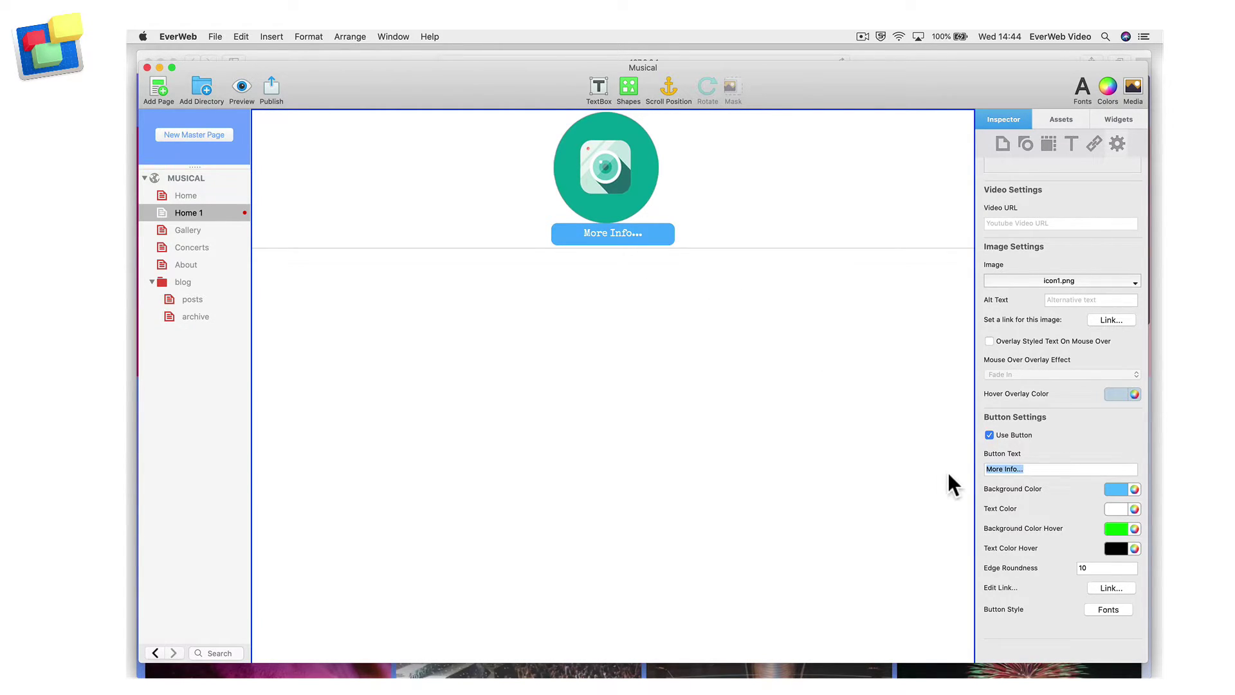
Step: Leave the More Info... button without a link, dismissing the link settings
{"action": "left_click", "coordinate": [1126, 585]}
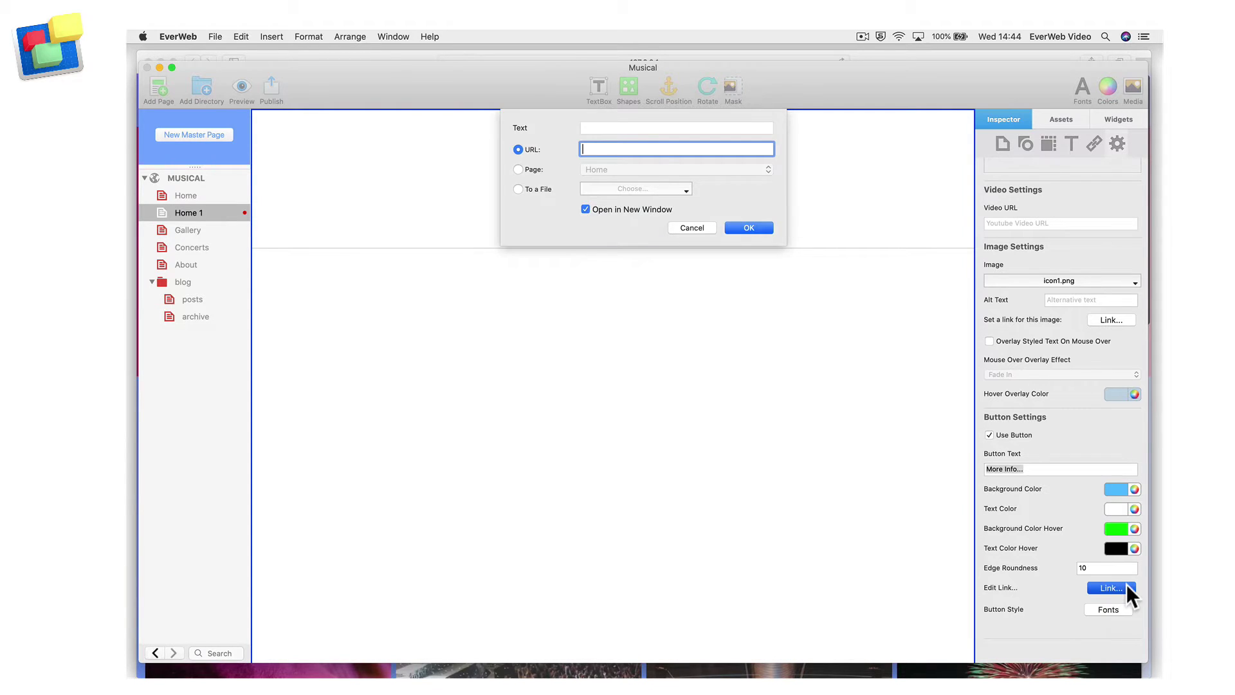
{"action": "key", "text": "Escape"}
{"action": "scroll", "coordinate": [1008, 337], "scroll_direction": "up", "scroll_amount": 3}
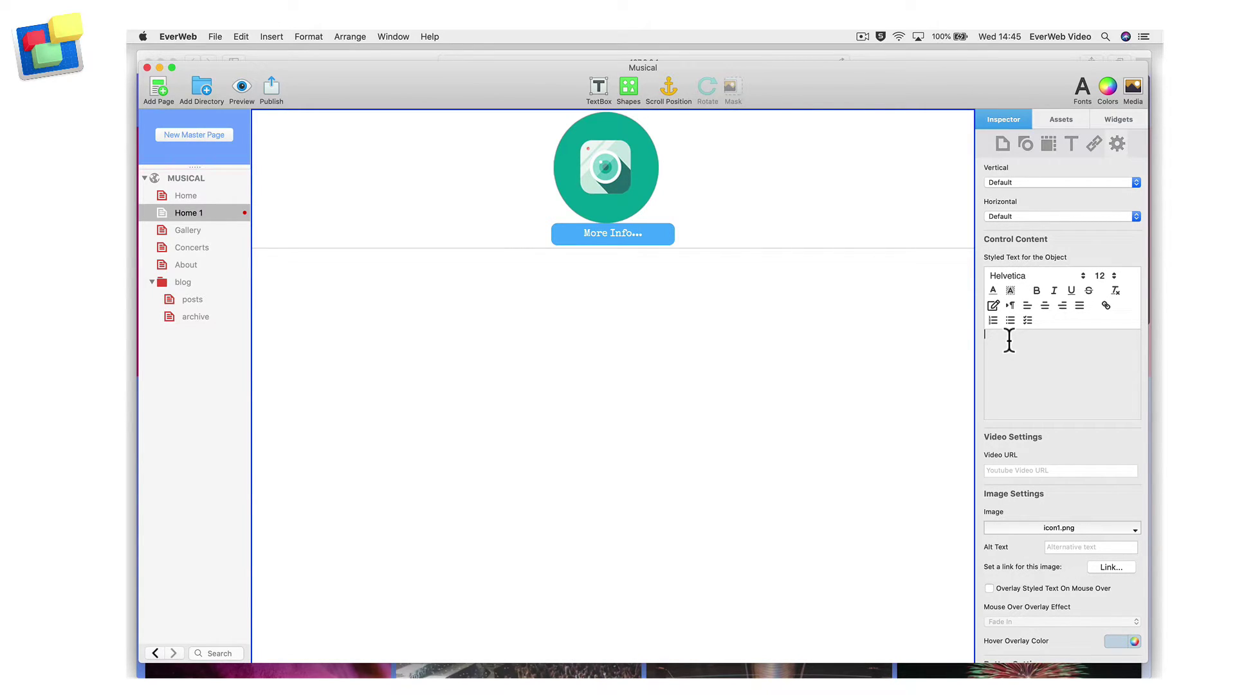
Step: Enter the 'My Music Database...' description and format it American Typewriter 18, centre-aligned
{"action": "type", "text": "My Music Da"}
{"action": "type", "text": "tabase. Categorize your music library of records, CD's, MP3's etc. simply and easily."}
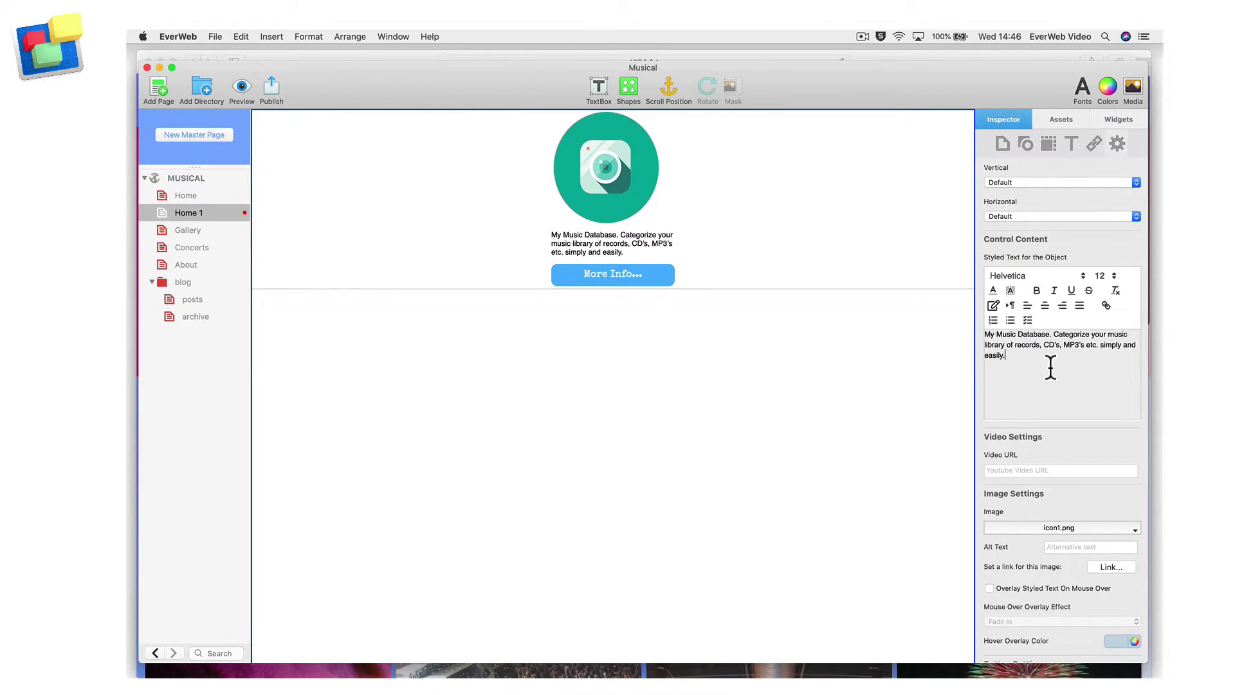
{"action": "triple_click", "coordinate": [1012, 348]}
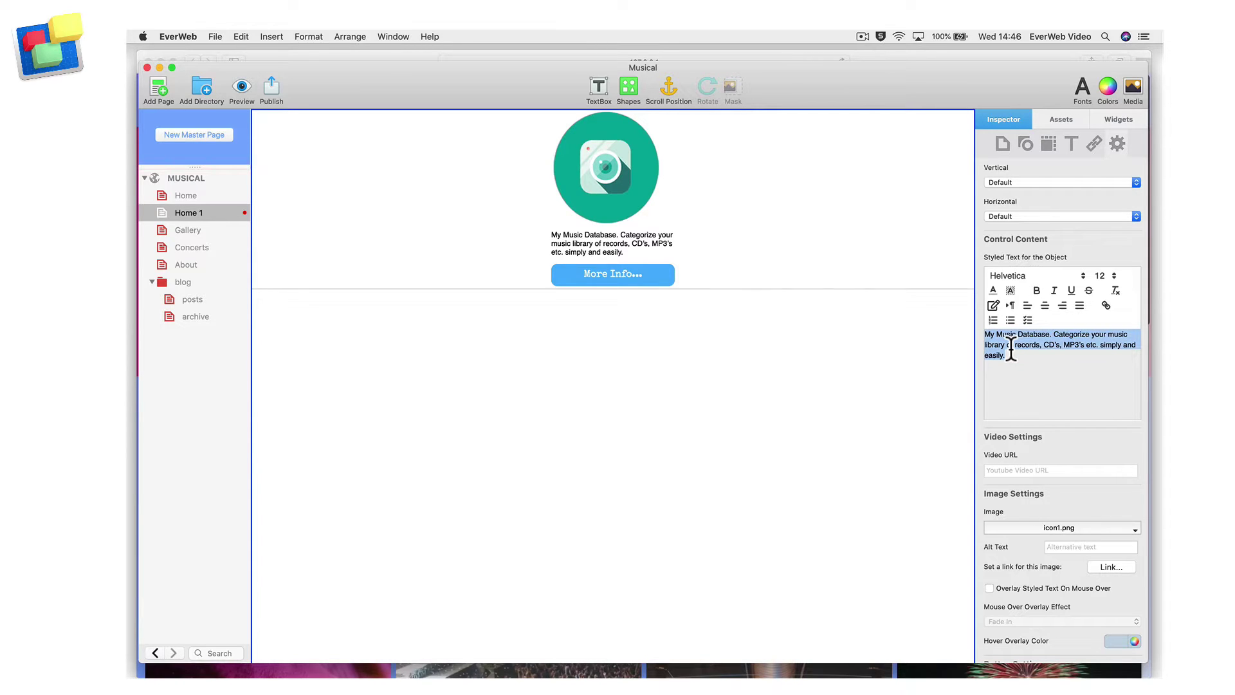
{"action": "left_click", "coordinate": [1085, 278]}
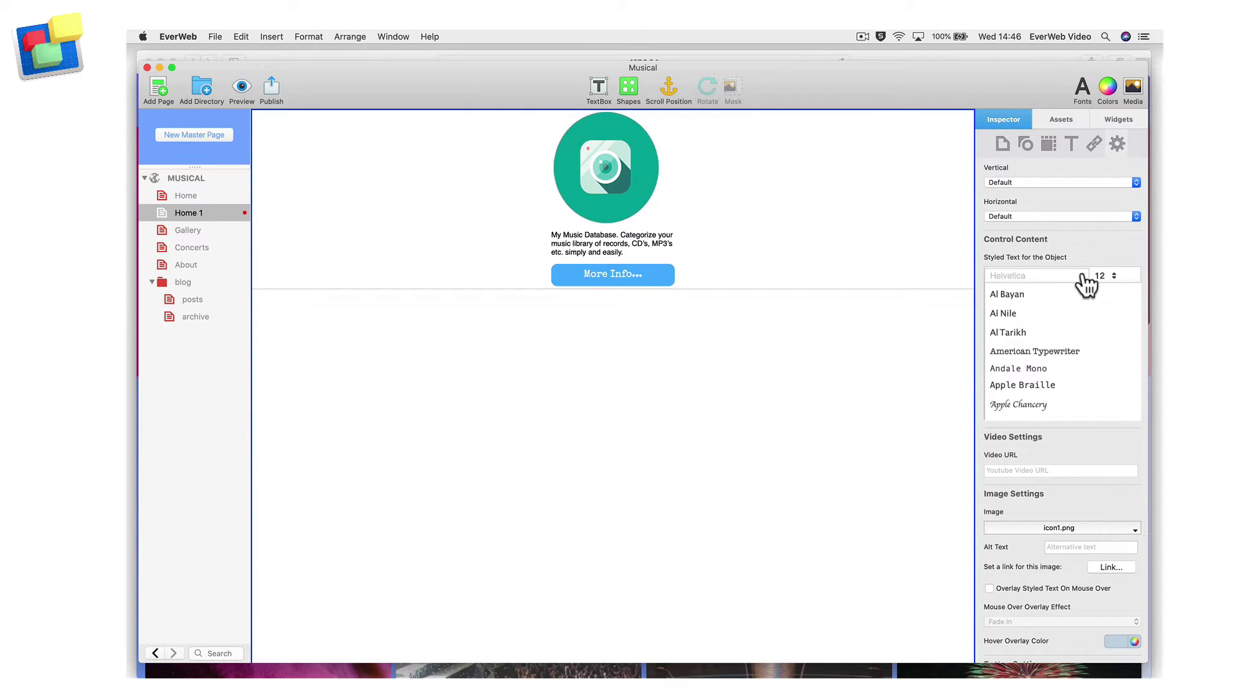
{"action": "left_click", "coordinate": [1068, 351]}
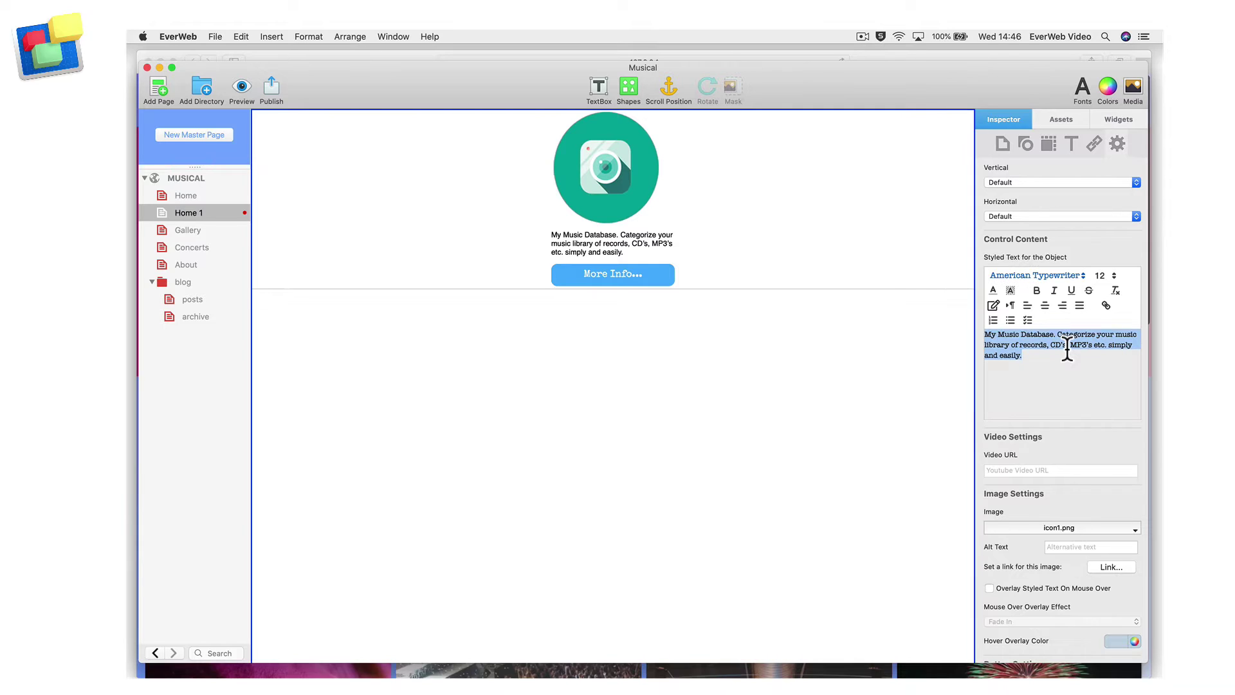
{"action": "left_click", "coordinate": [1102, 275]}
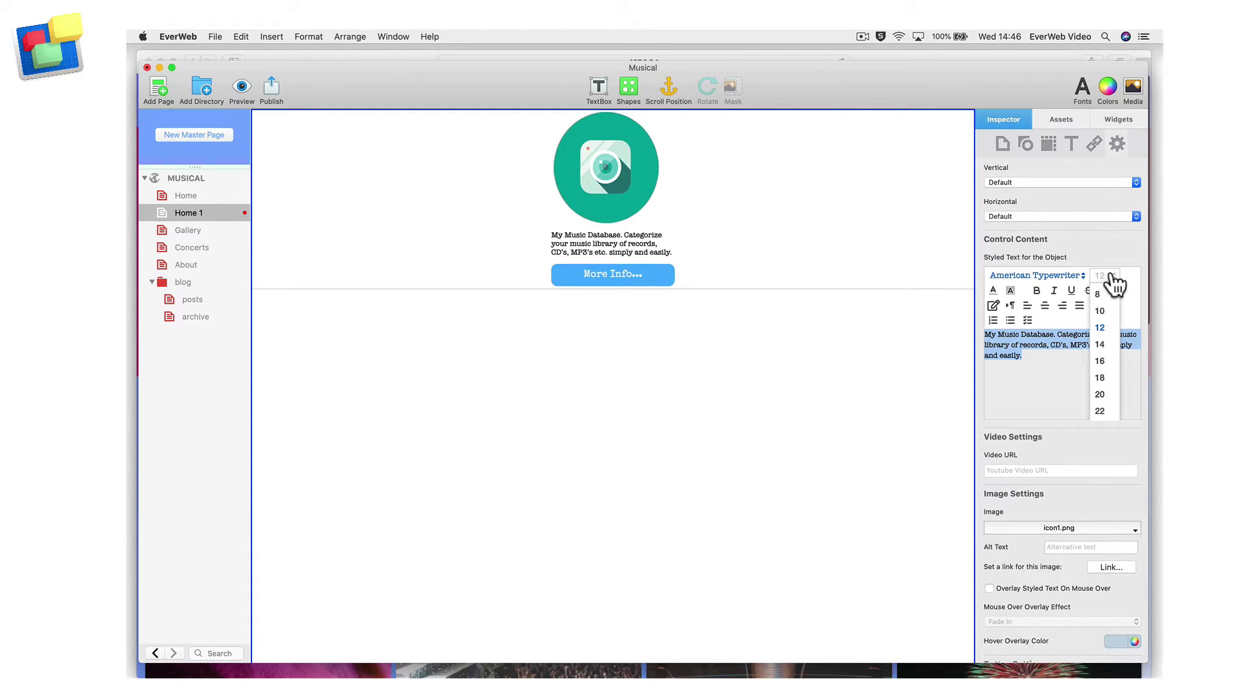
{"action": "left_click", "coordinate": [1101, 377]}
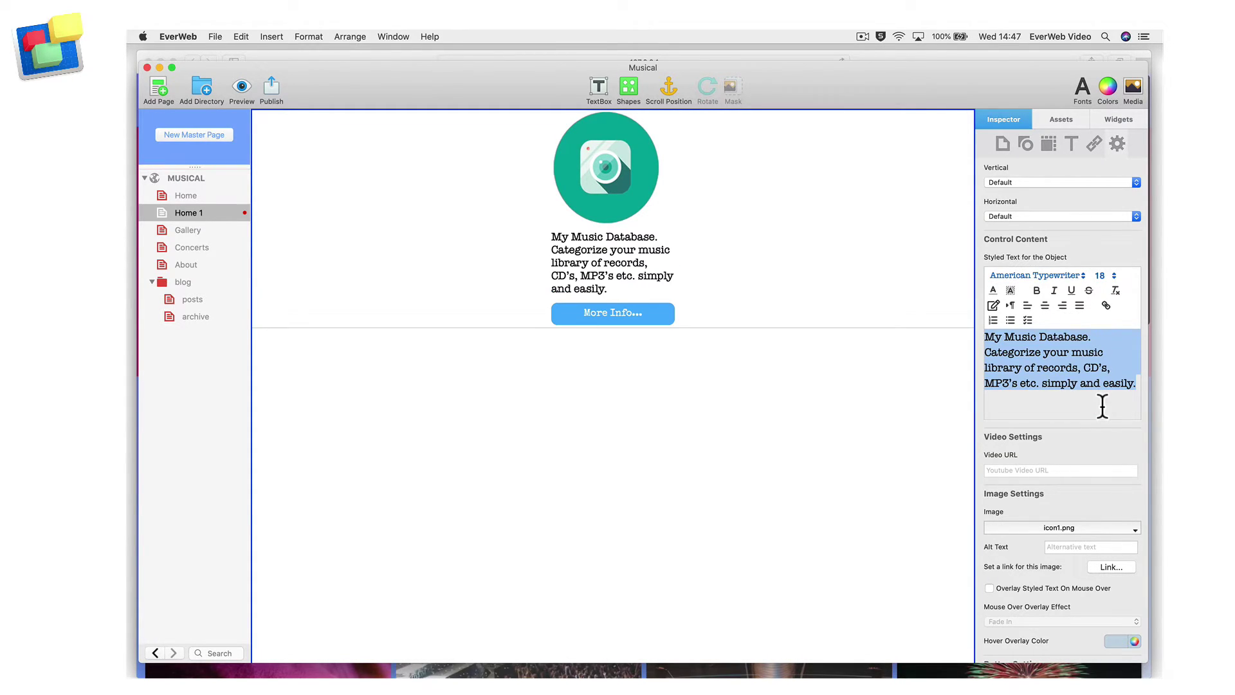
{"action": "left_click", "coordinate": [1046, 307]}
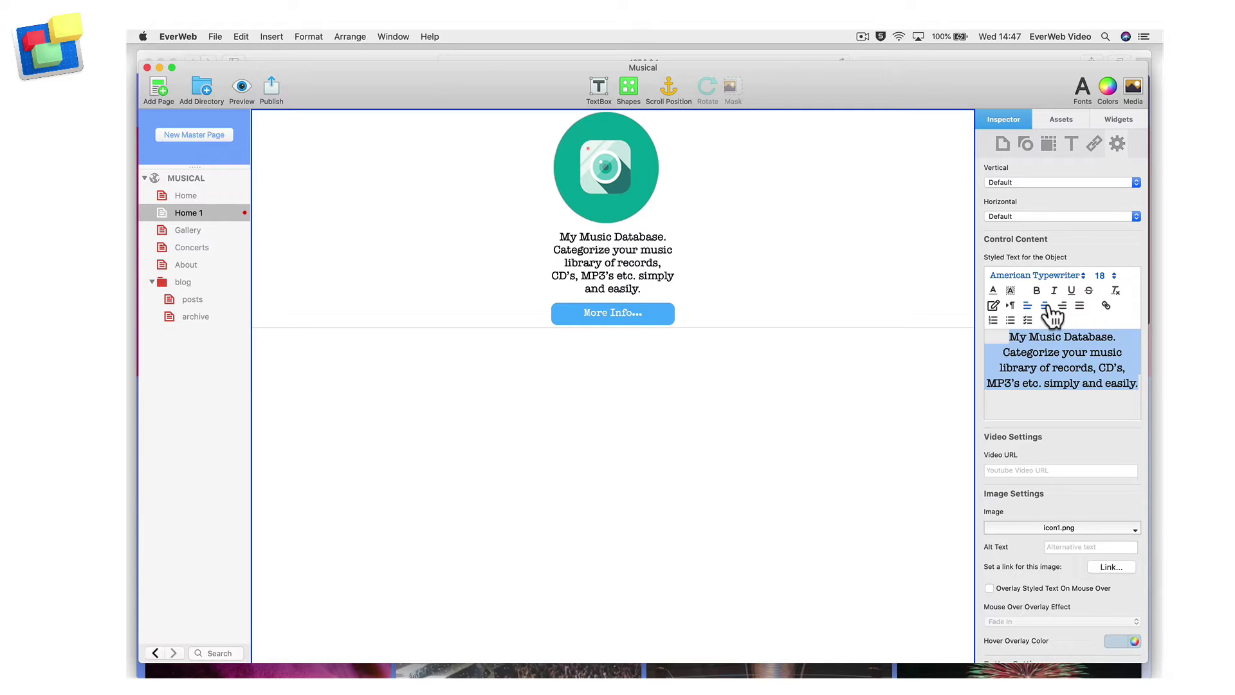
Step: Set Music 1's default and minimum width to 250, maximum width 300, and spacing 20
{"action": "scroll", "coordinate": [1053, 315], "scroll_direction": "up", "scroll_amount": 5}
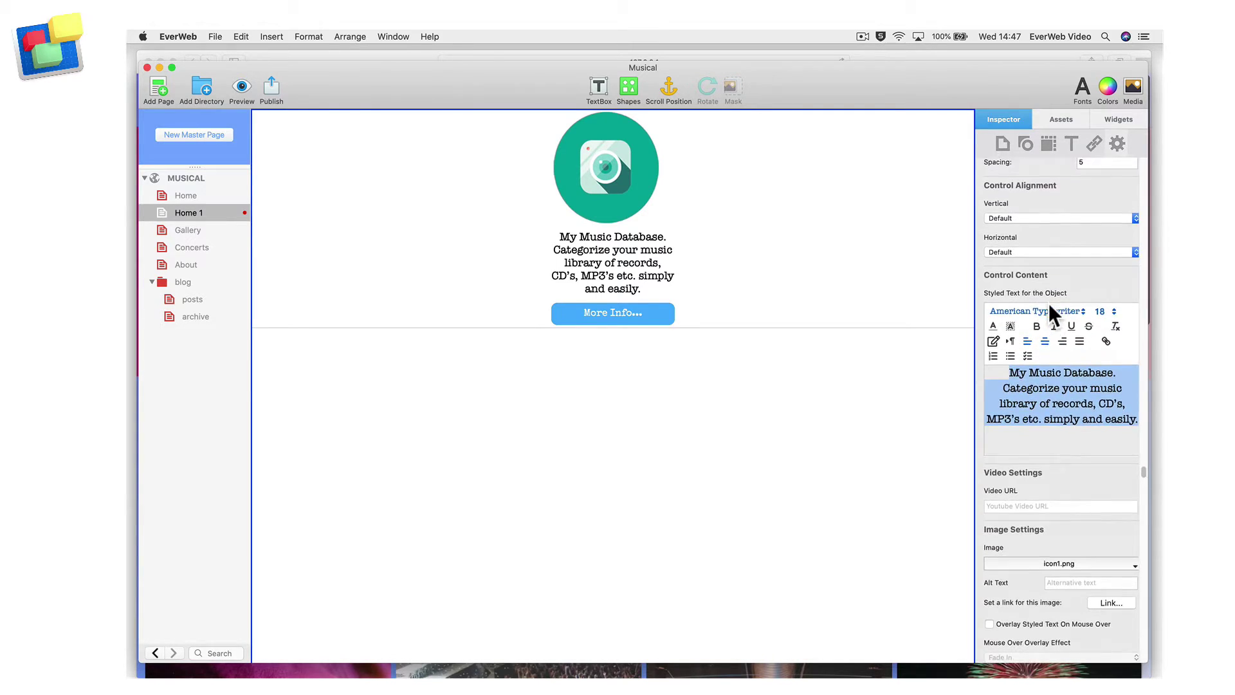
{"action": "scroll", "coordinate": [1050, 314], "scroll_direction": "up", "scroll_amount": 3}
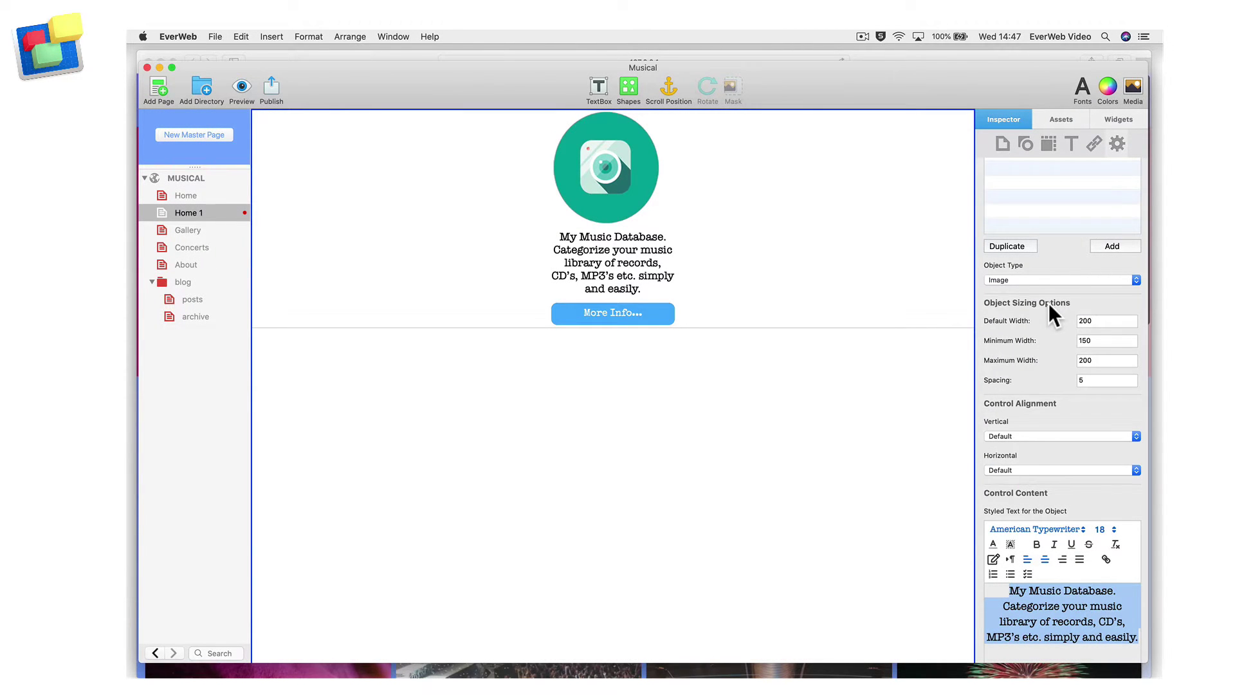
{"action": "double_click", "coordinate": [1097, 320]}
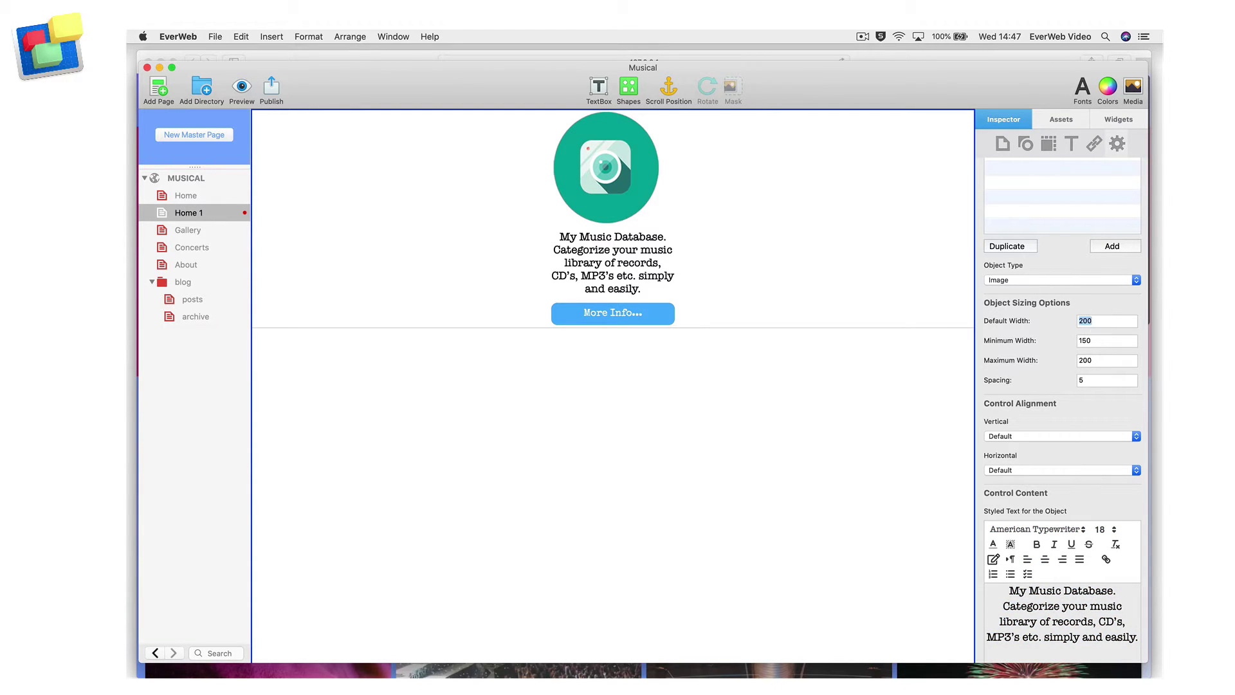
{"action": "type", "text": "250"}
{"action": "key", "text": "Tab"}
{"action": "type", "text": "250"}
{"action": "key", "text": "Tab"}
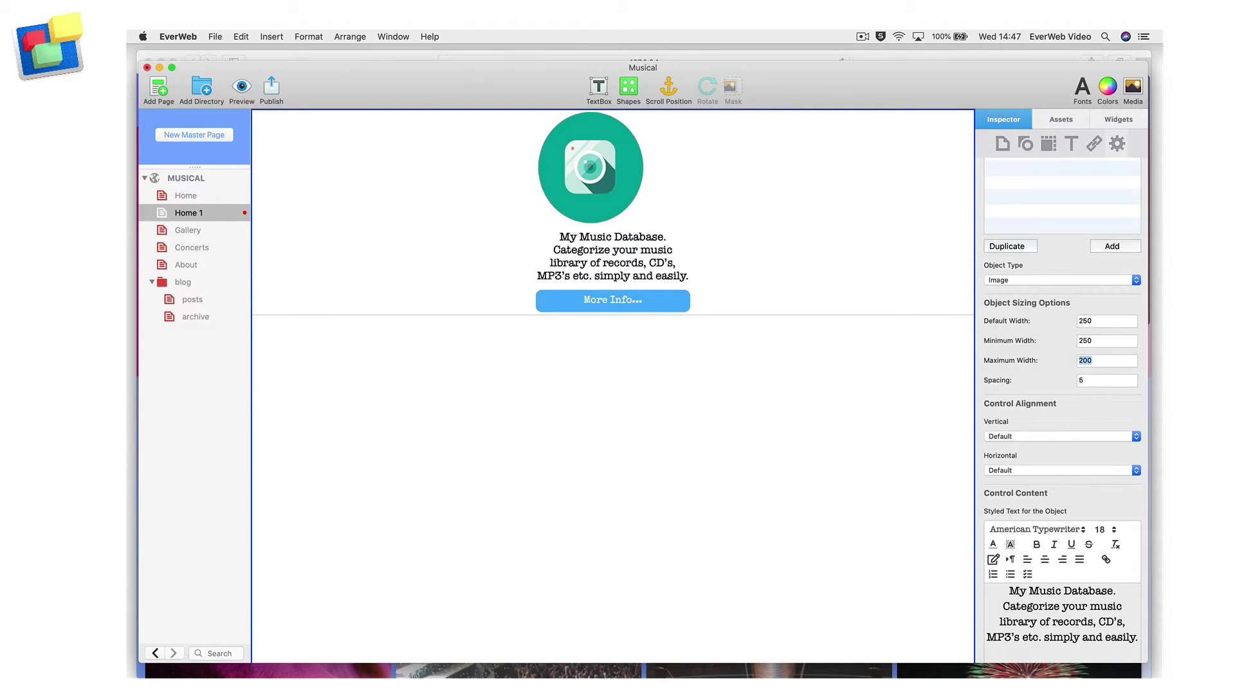
{"action": "type", "text": "300"}
{"action": "key", "text": "Tab"}
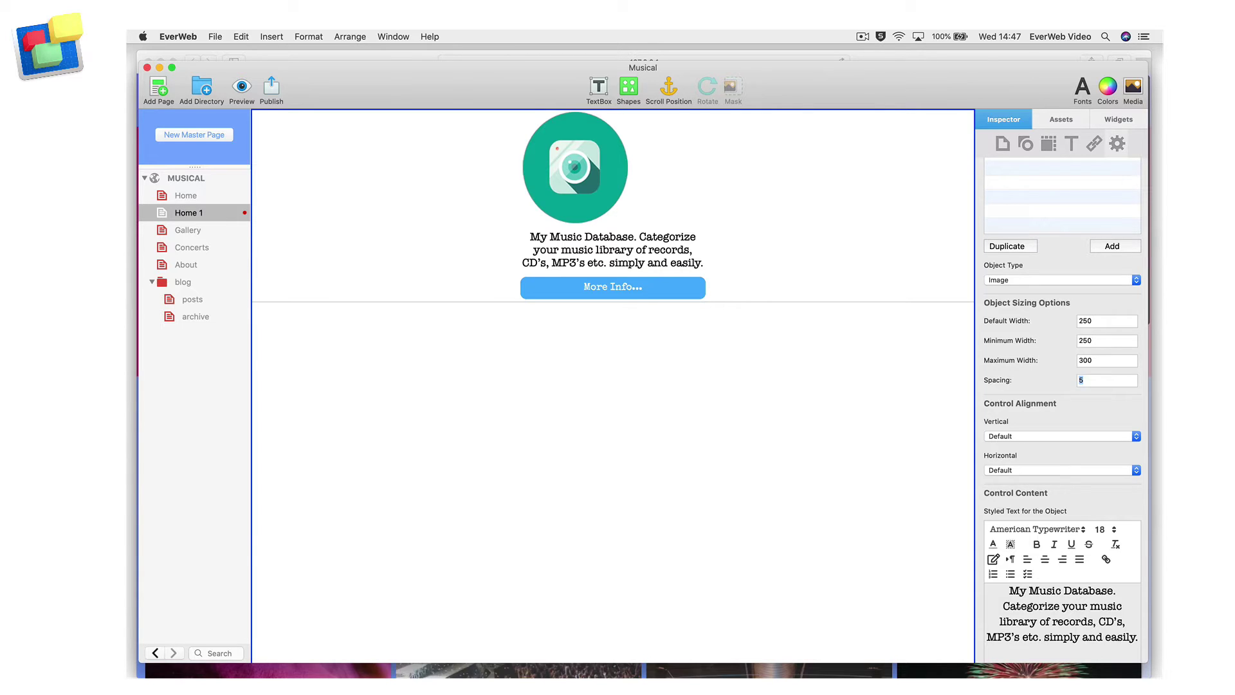
{"action": "type", "text": "20"}
{"action": "key", "text": "Return"}
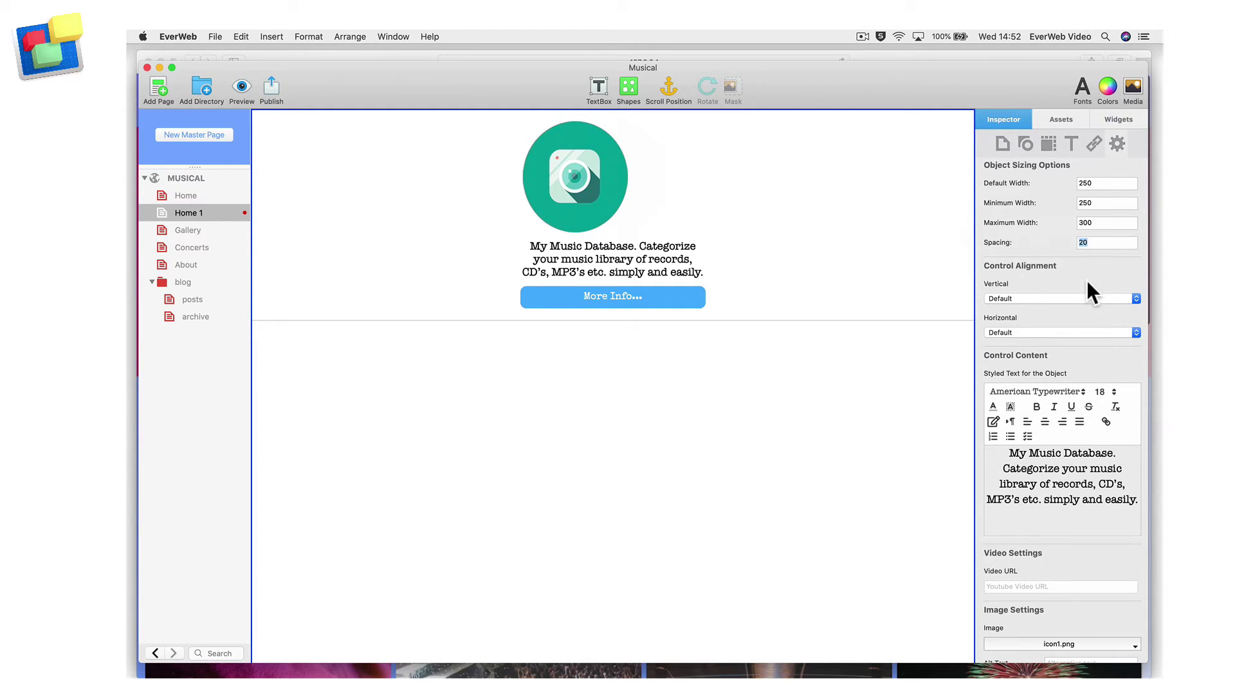
Step: Set Music 1's vertical alignment to Middle and horizontal alignment to Center
{"action": "left_click", "coordinate": [1087, 296]}
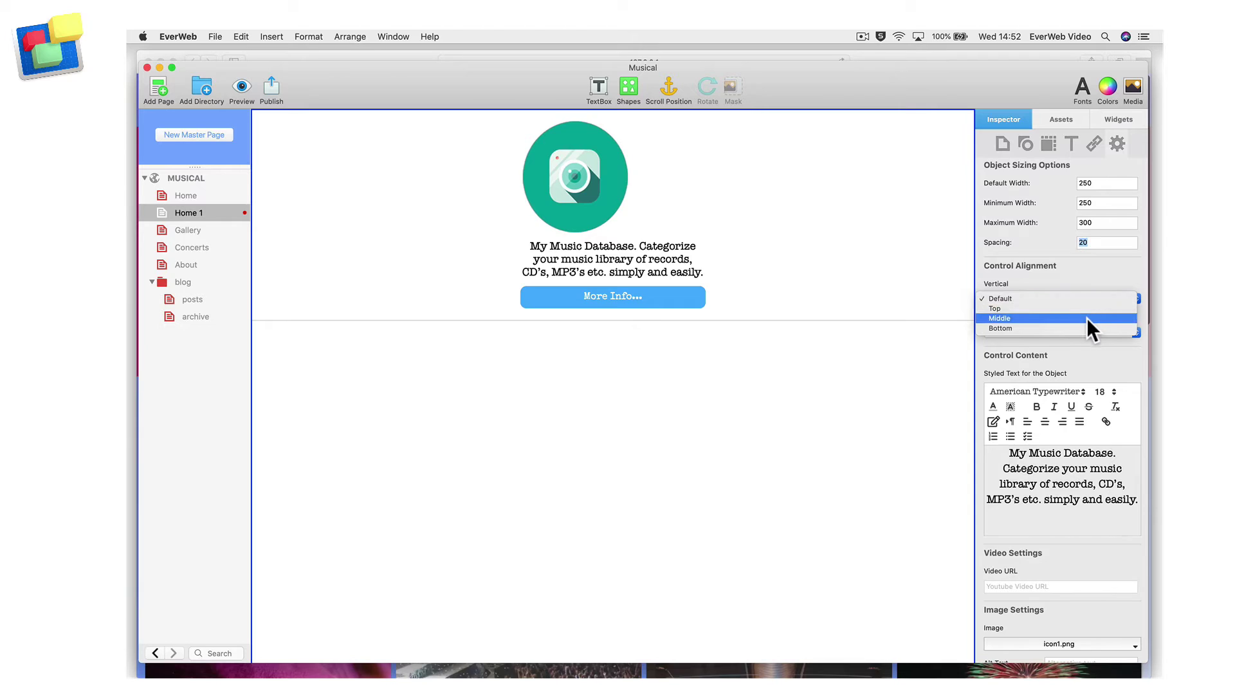
{"action": "left_click", "coordinate": [1087, 318]}
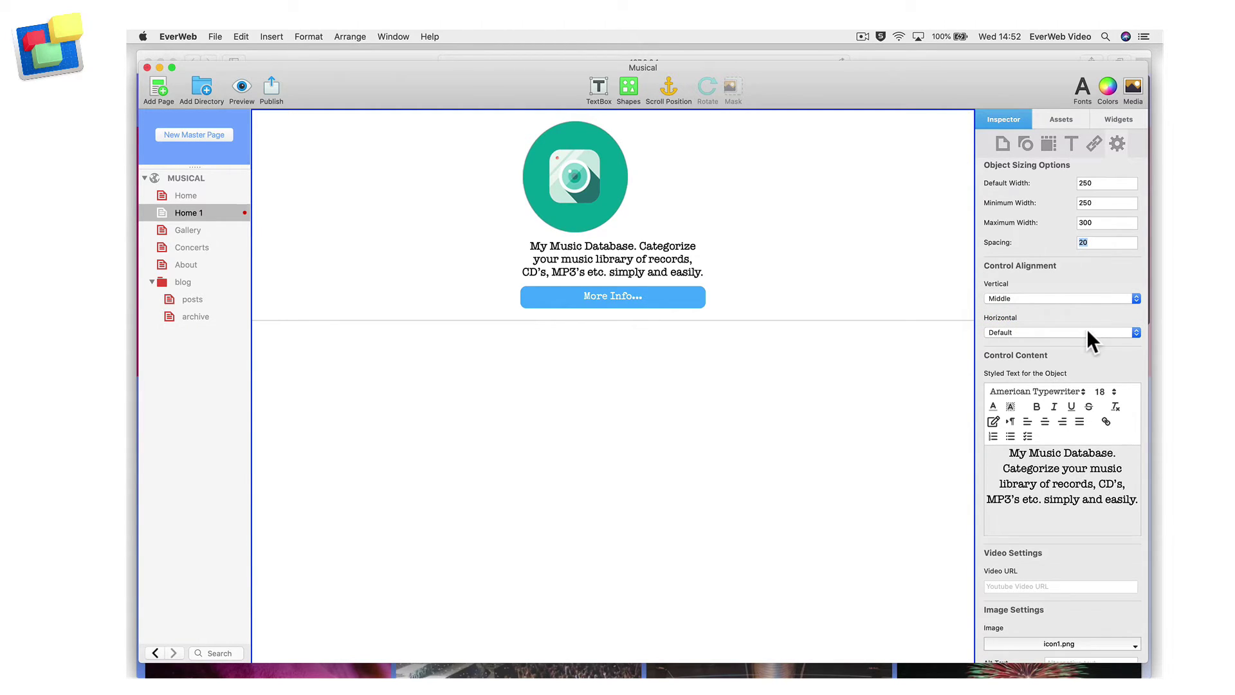
{"action": "left_click", "coordinate": [1088, 330]}
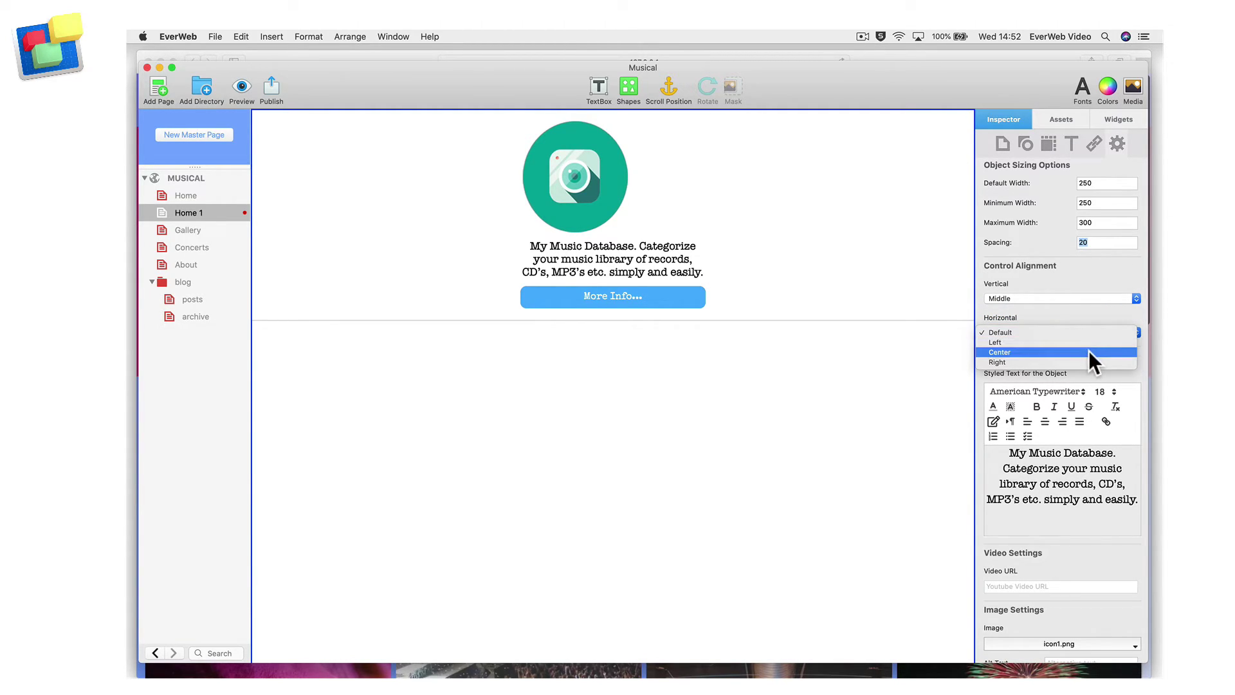
{"action": "left_click", "coordinate": [1089, 352]}
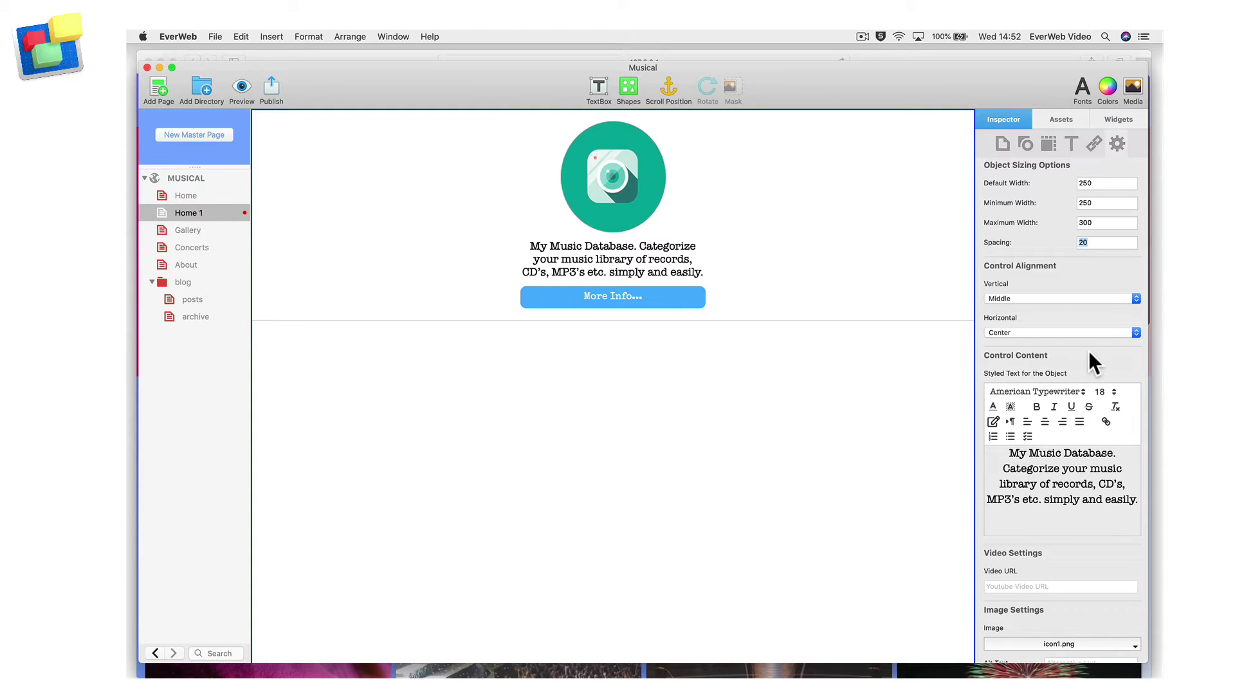
Step: Duplicate the Music embedded object three times to create Music 2, Music 3 and Music 4
{"action": "scroll", "coordinate": [1088, 350], "scroll_direction": "up", "scroll_amount": 10}
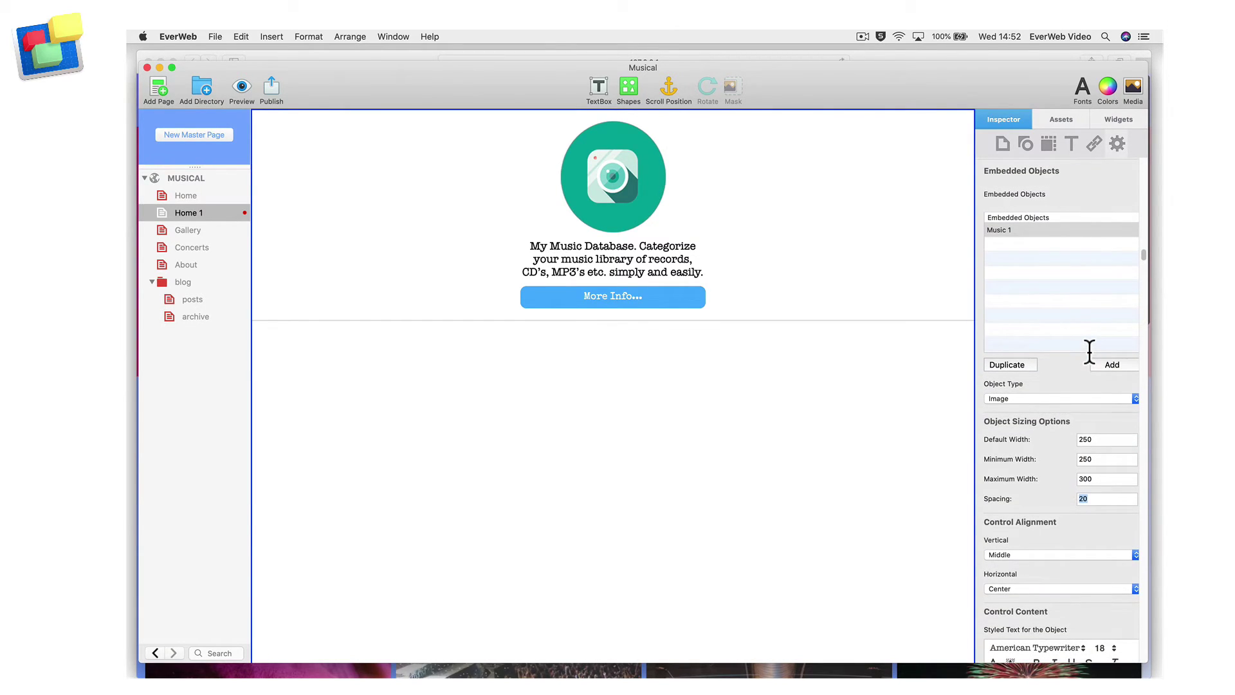
{"action": "left_click", "coordinate": [1031, 364]}
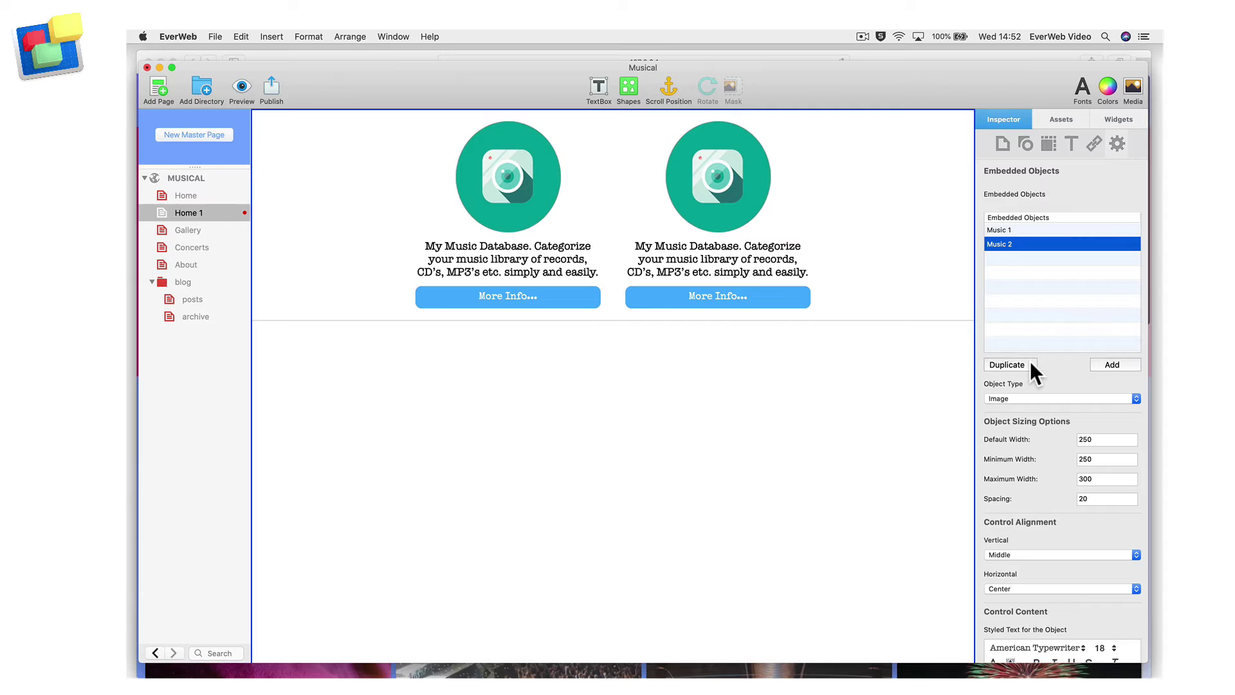
{"action": "left_click", "coordinate": [1031, 364]}
{"action": "left_click", "coordinate": [1031, 364]}
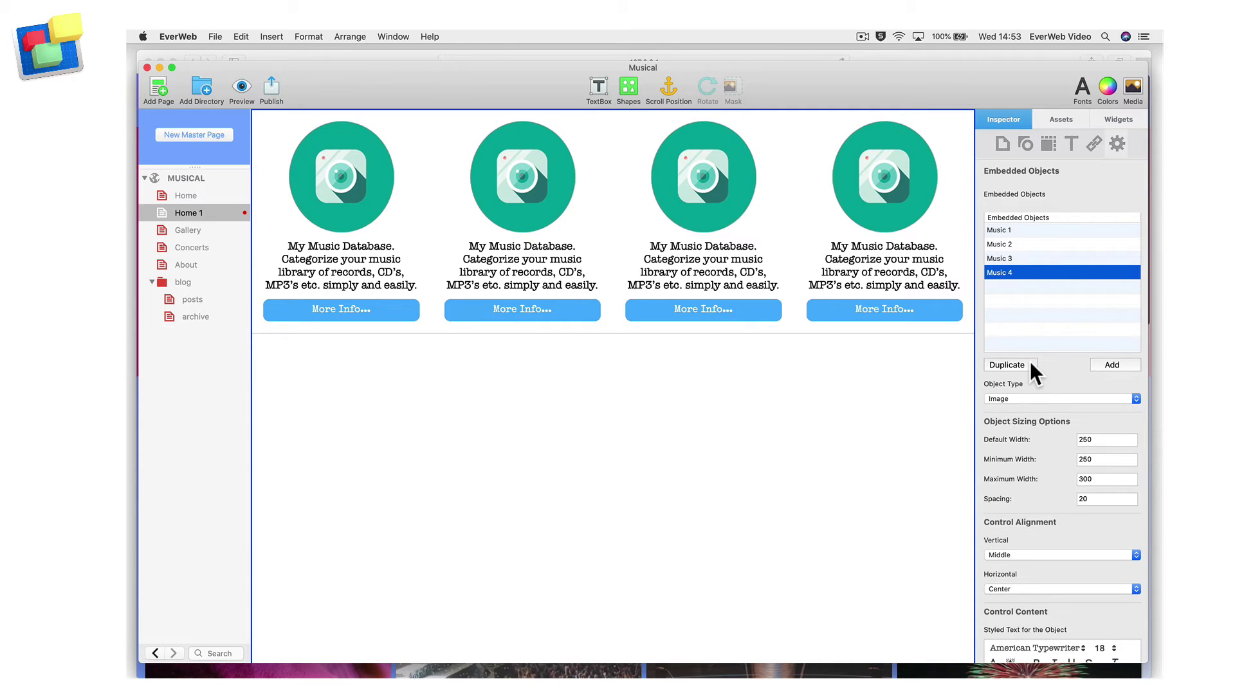
Step: Replace the second column's description with the pasted Video database text
{"action": "left_click", "coordinate": [1033, 244]}
{"action": "scroll", "coordinate": [1039, 241], "scroll_direction": "down", "scroll_amount": 8}
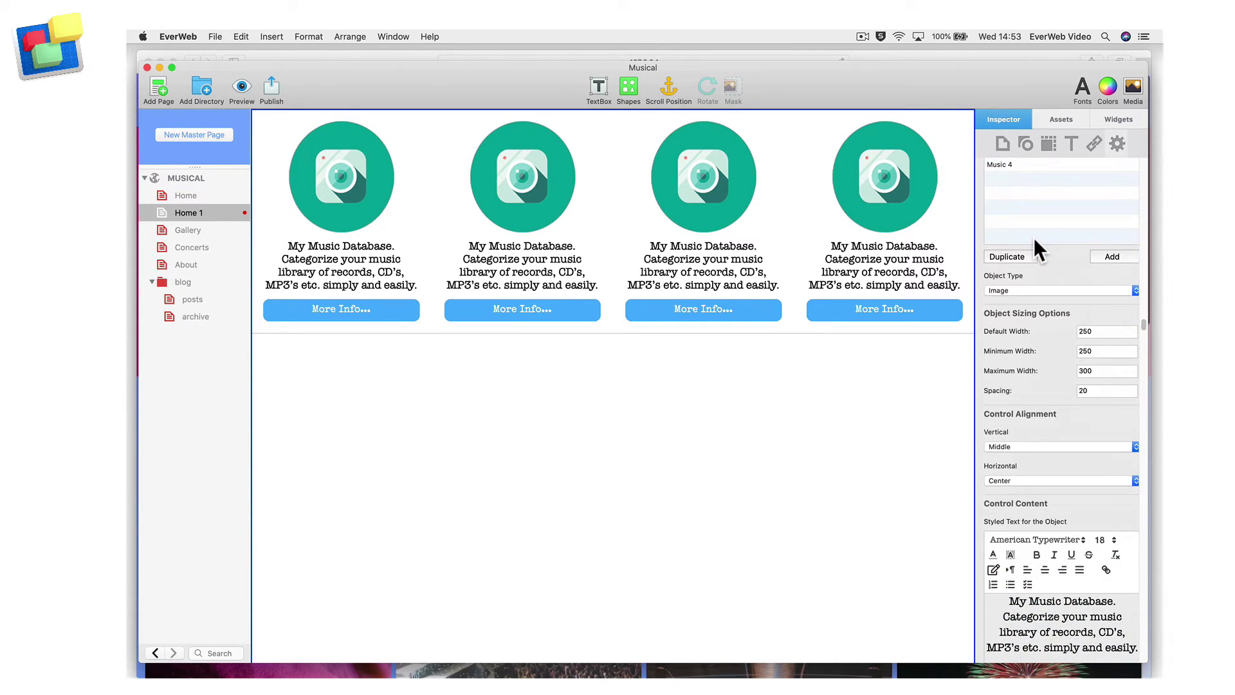
{"action": "left_click", "coordinate": [1042, 460]}
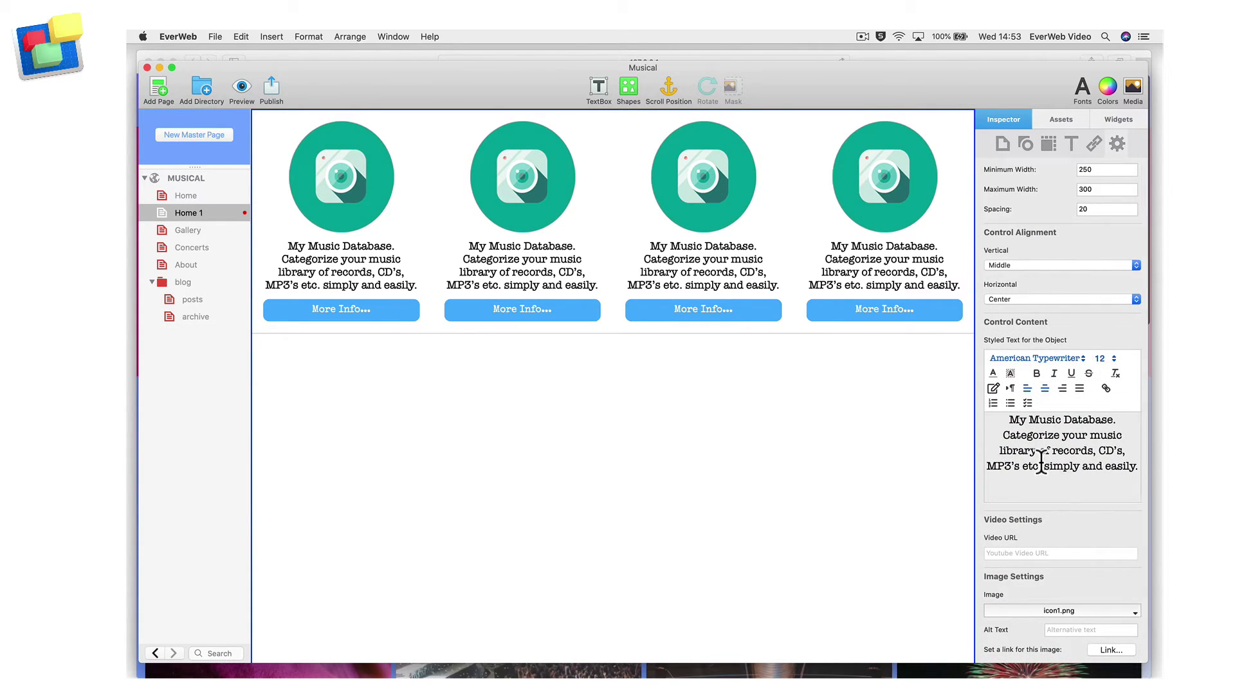
{"action": "key", "text": "super+a"}
{"action": "type", "text": "My Video Database app. Categrorizes your videos, DVD’s SD, HD and 4K formats simply and easily."}
Step: Set that column's icon to icon2.png and move Music 3 above Music 2
{"action": "scroll", "coordinate": [1061, 412], "scroll_direction": "down", "scroll_amount": 5}
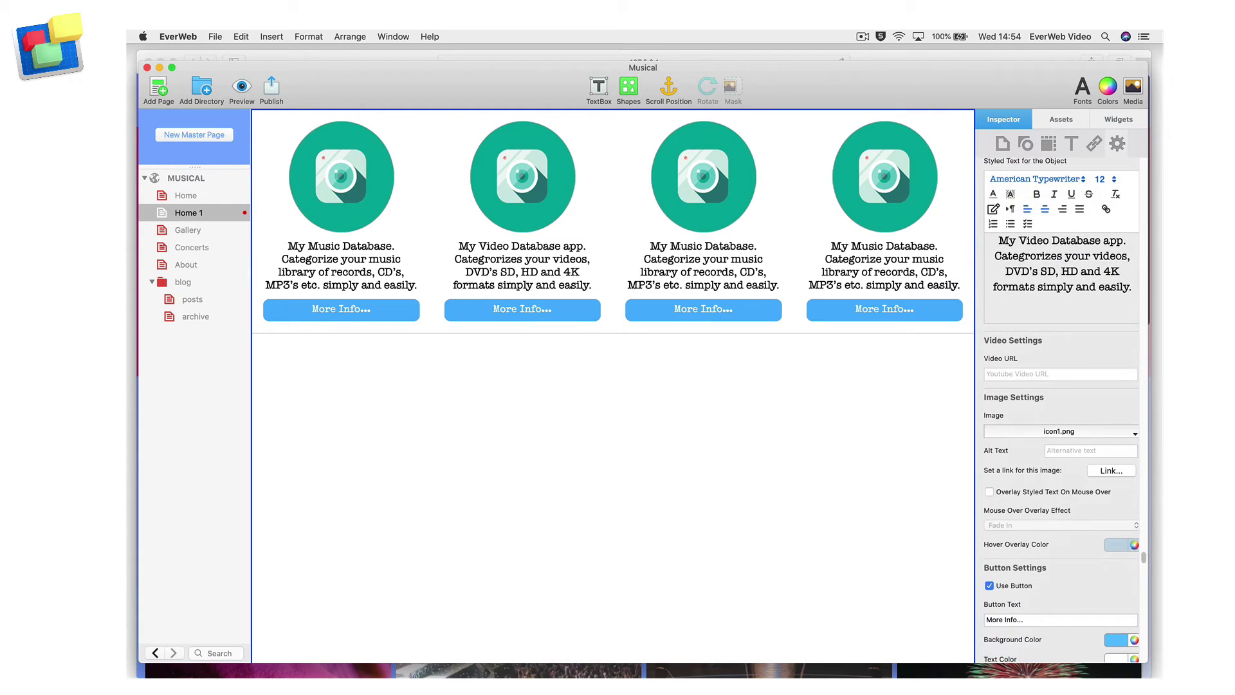
{"action": "left_click", "coordinate": [1020, 432]}
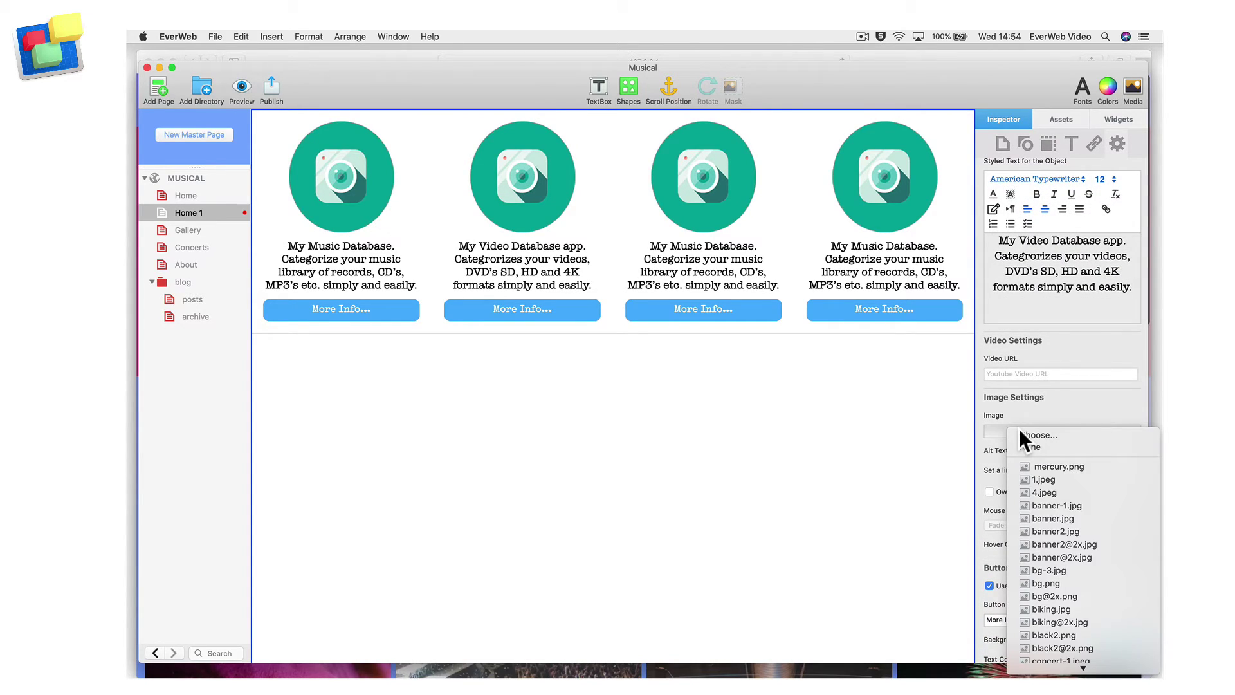
{"action": "key", "text": "Down"}
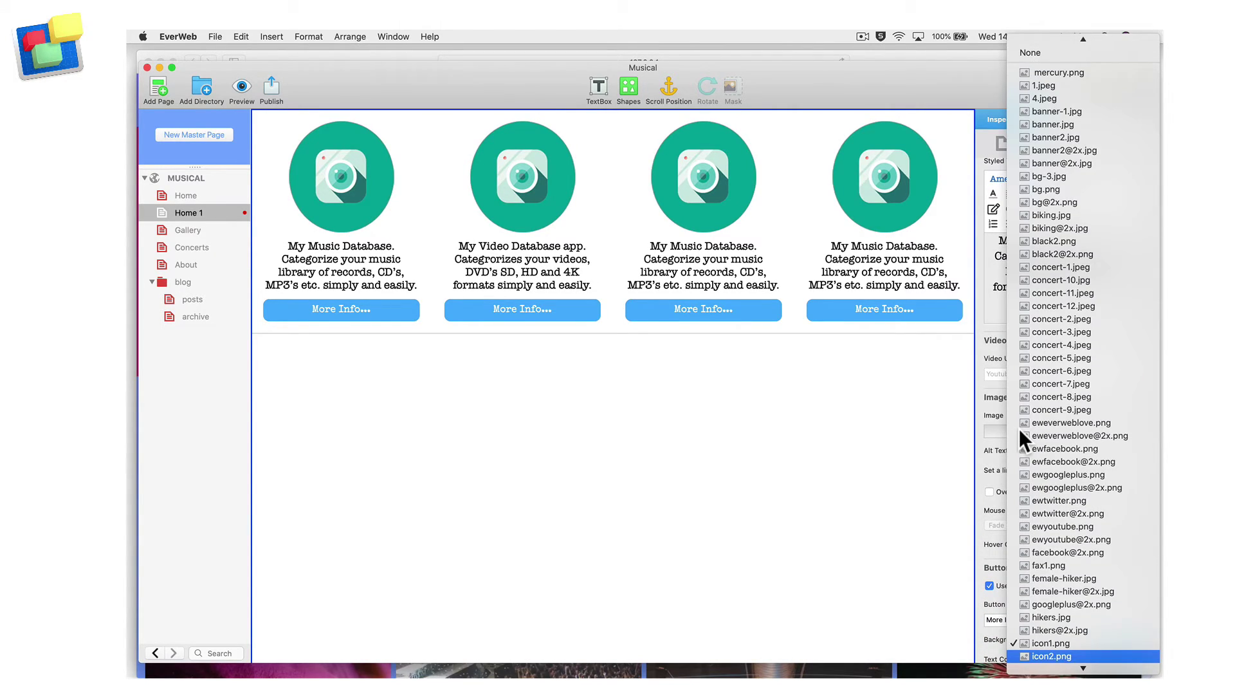
{"action": "left_click", "coordinate": [1085, 655]}
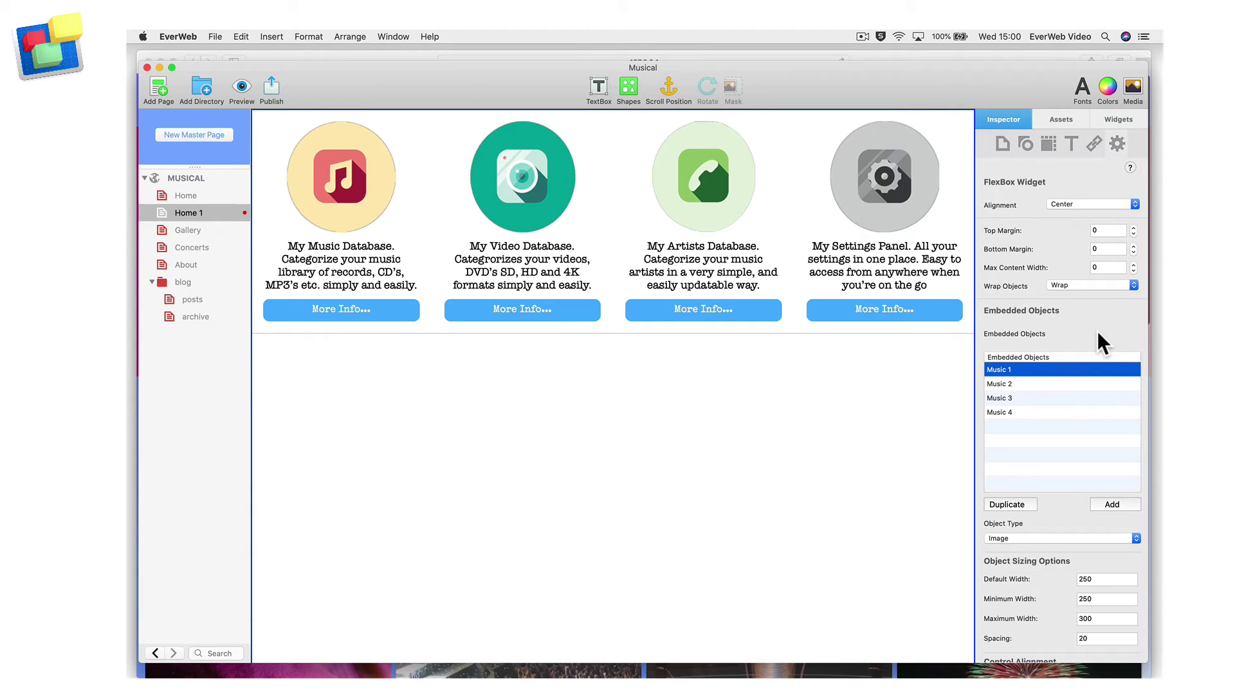
{"action": "left_click_drag", "start_coordinate": [1057, 395], "coordinate": [1054, 381]}
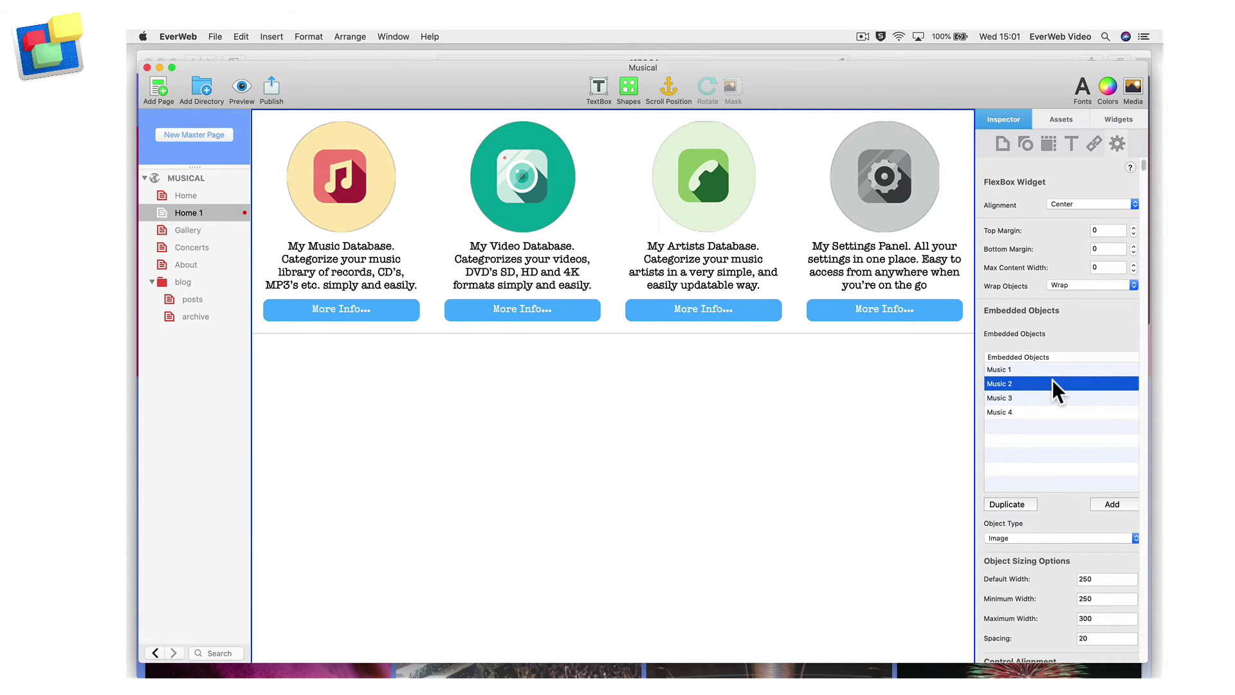
Step: Set the FlexBox top and bottom margins to 20
{"action": "left_click", "coordinate": [1104, 229]}
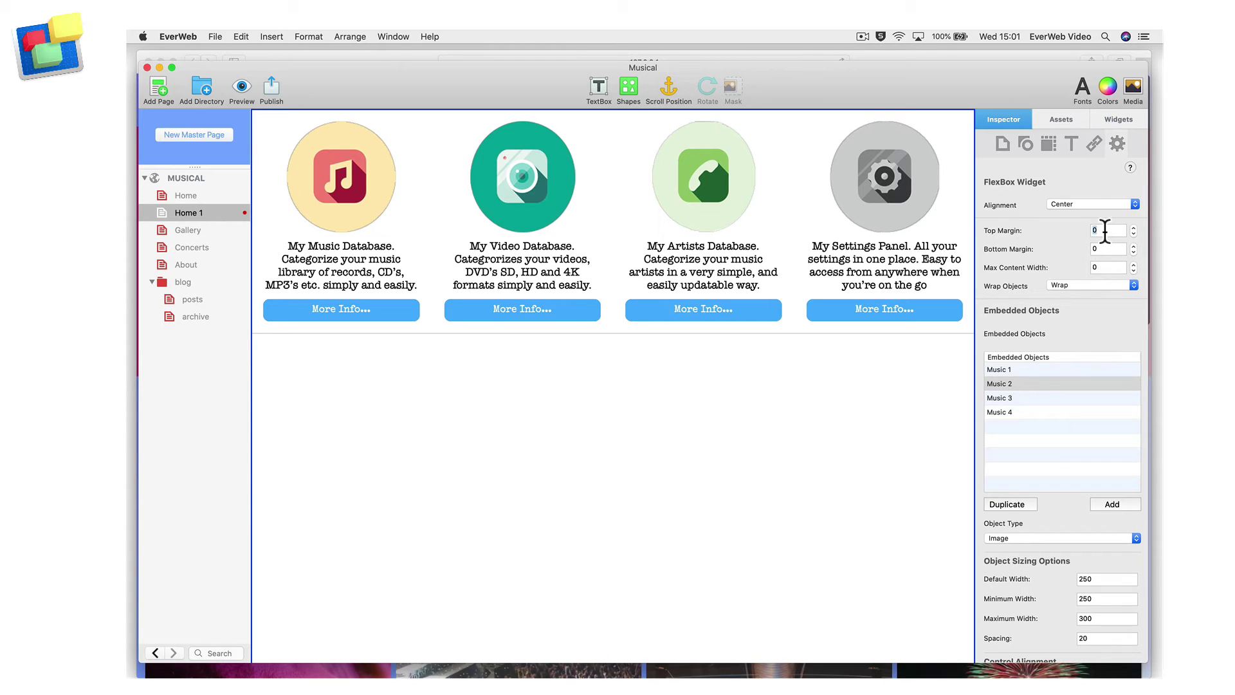
{"action": "type", "text": "20"}
{"action": "key", "text": "Tab"}
{"action": "type", "text": "20"}
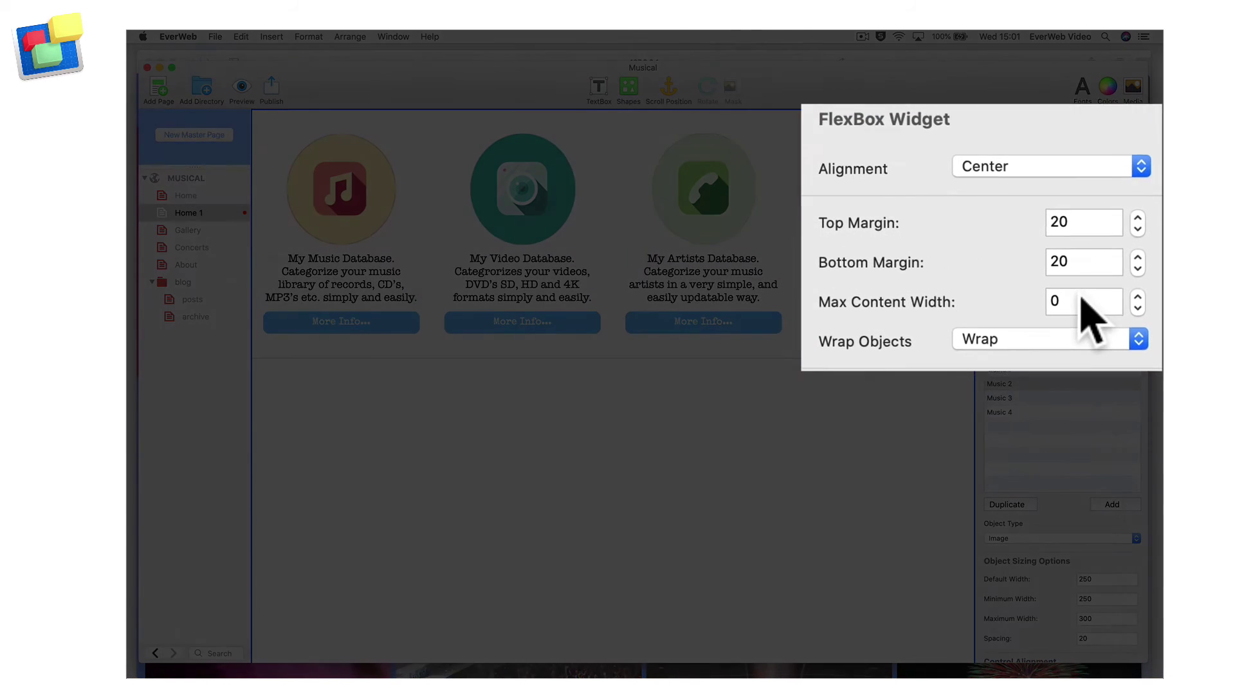
Step: Try a maximum content width of 1600, then set it back to 0
{"action": "double_click", "coordinate": [1106, 267]}
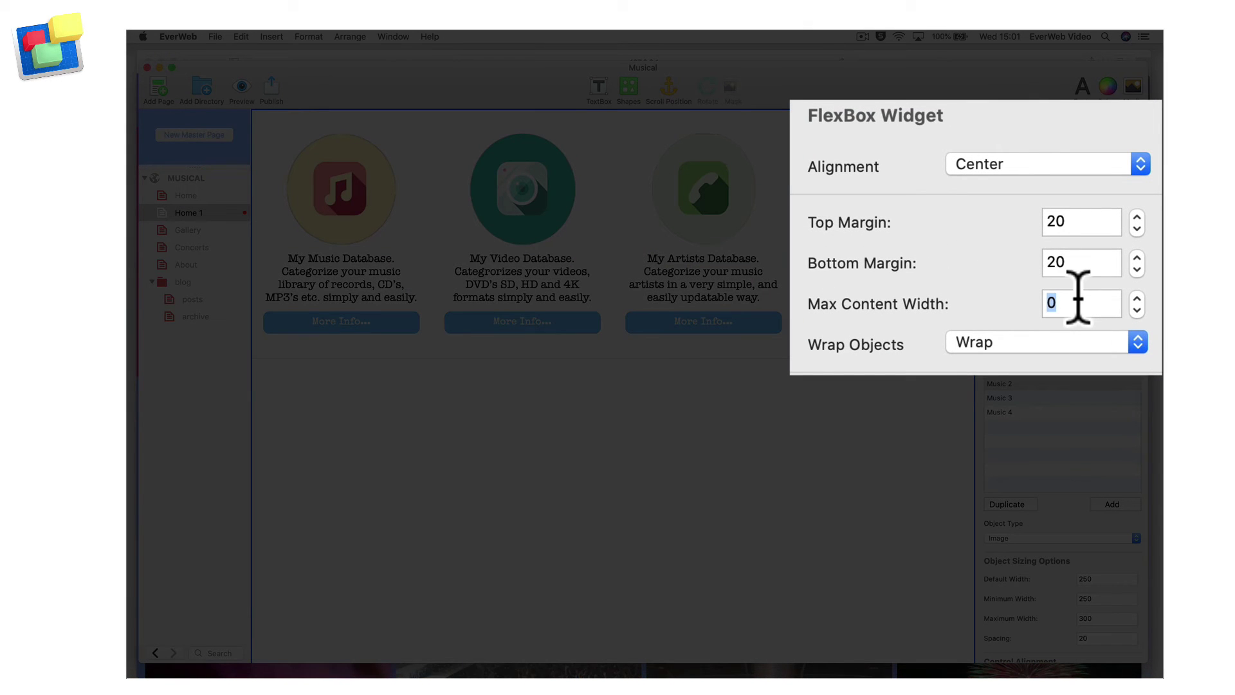
{"action": "type", "text": "1600"}
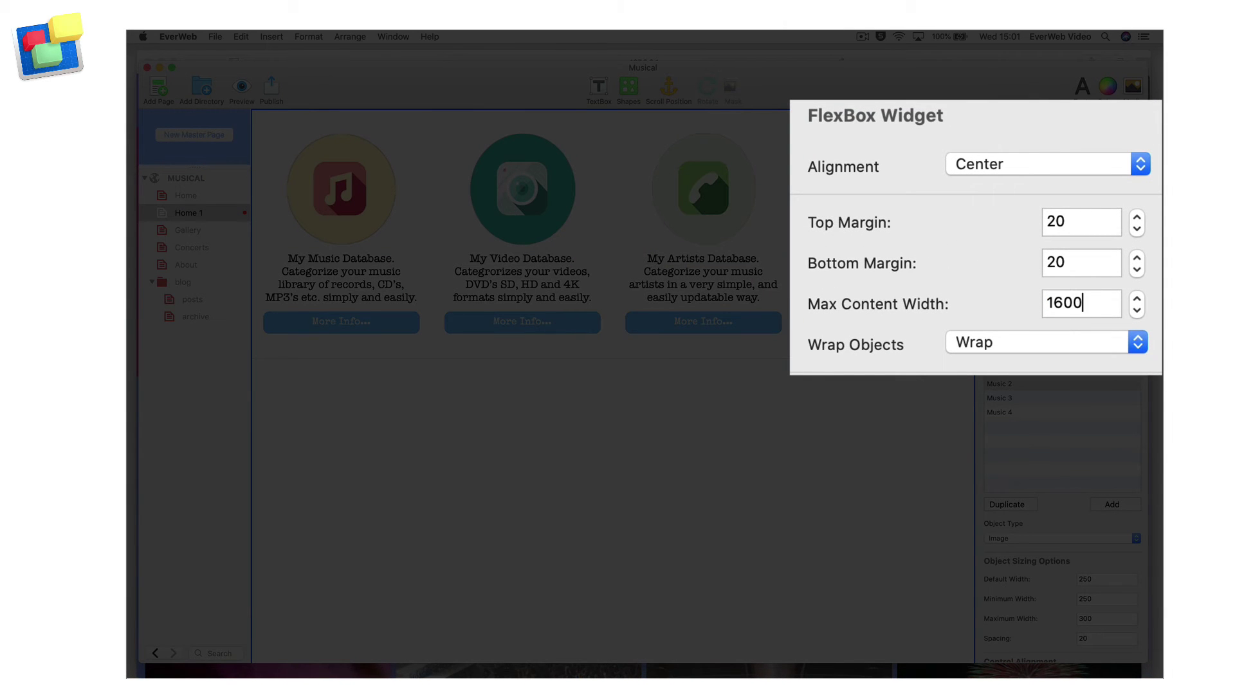
{"action": "key", "text": "Return"}
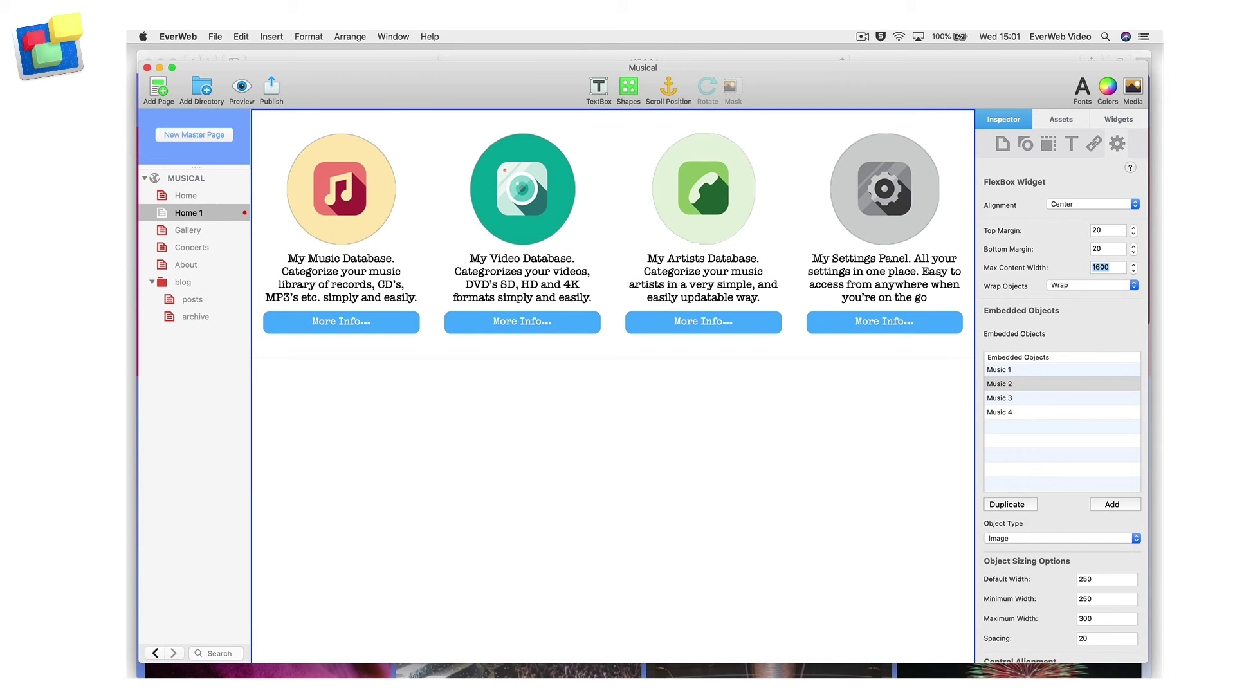
{"action": "key", "text": "BackSpace"}
{"action": "type", "text": "0"}
{"action": "left_click", "coordinate": [1114, 284]}
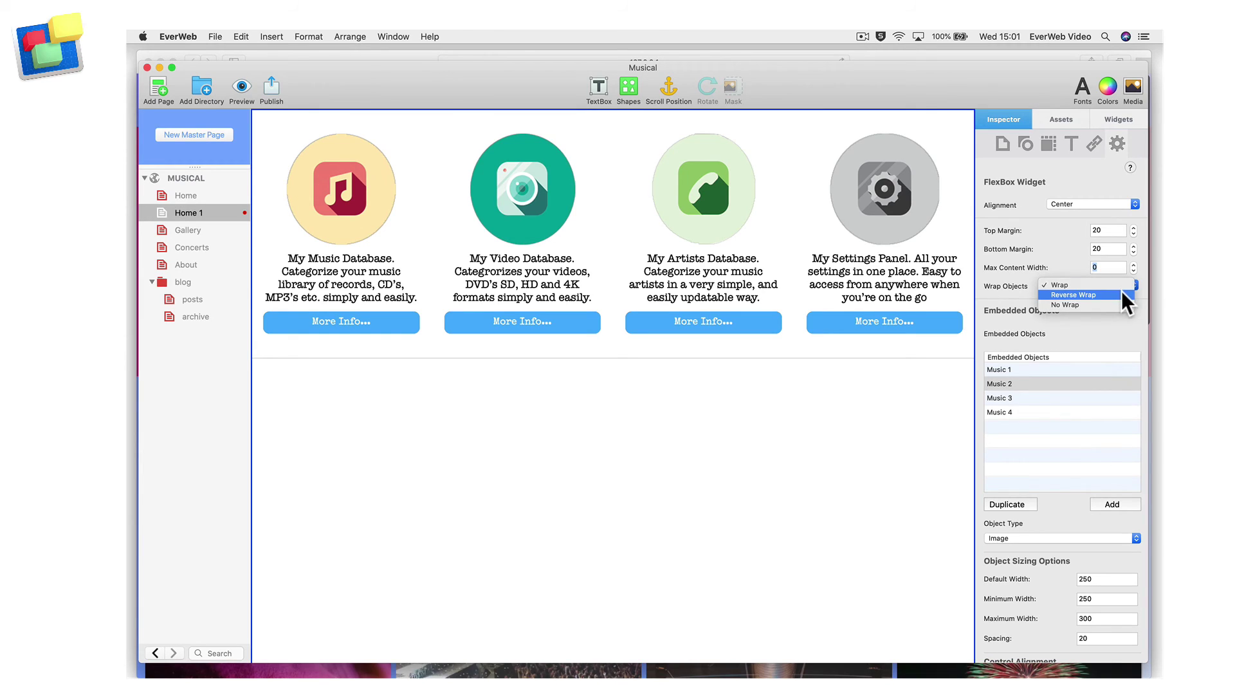
{"action": "left_click", "coordinate": [1122, 292]}
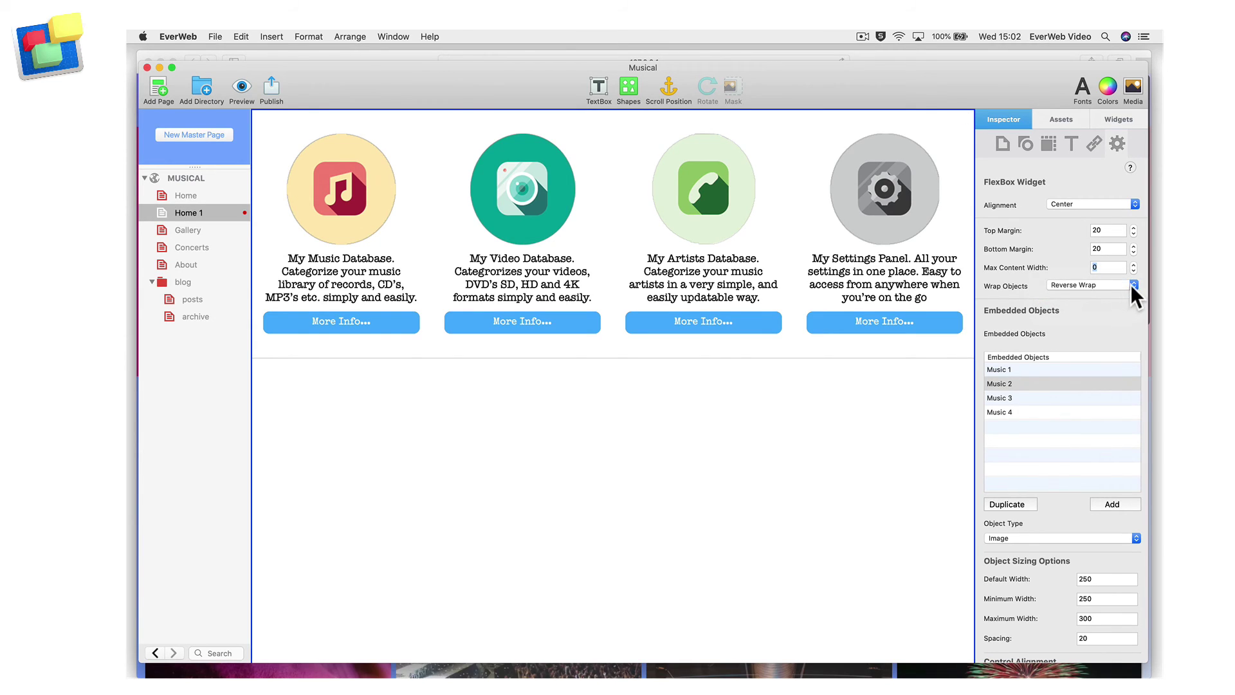
{"action": "left_click", "coordinate": [1134, 285]}
{"action": "left_click", "coordinate": [1129, 293]}
{"action": "left_click", "coordinate": [1132, 280]}
{"action": "left_click", "coordinate": [1126, 265]}
Step: Give the FlexBox shape a Color Fill using the pink swatch
{"action": "left_click", "coordinate": [1025, 143]}
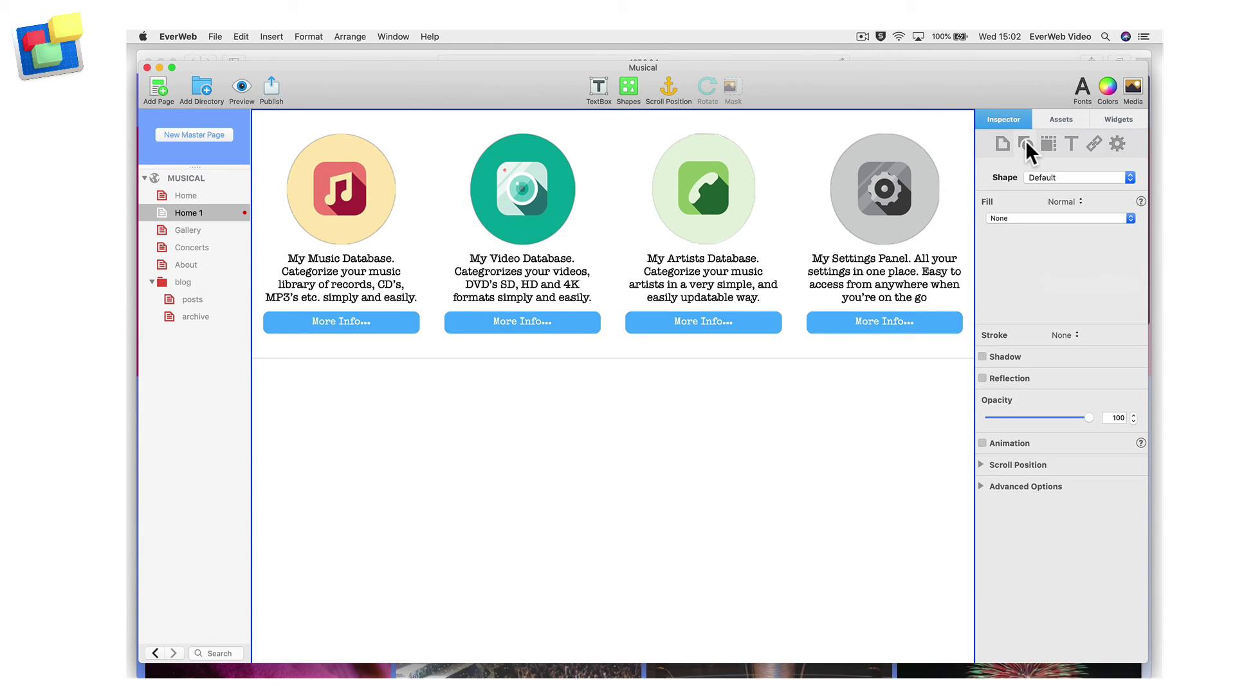
{"action": "left_click", "coordinate": [1103, 215]}
{"action": "left_click", "coordinate": [1099, 222]}
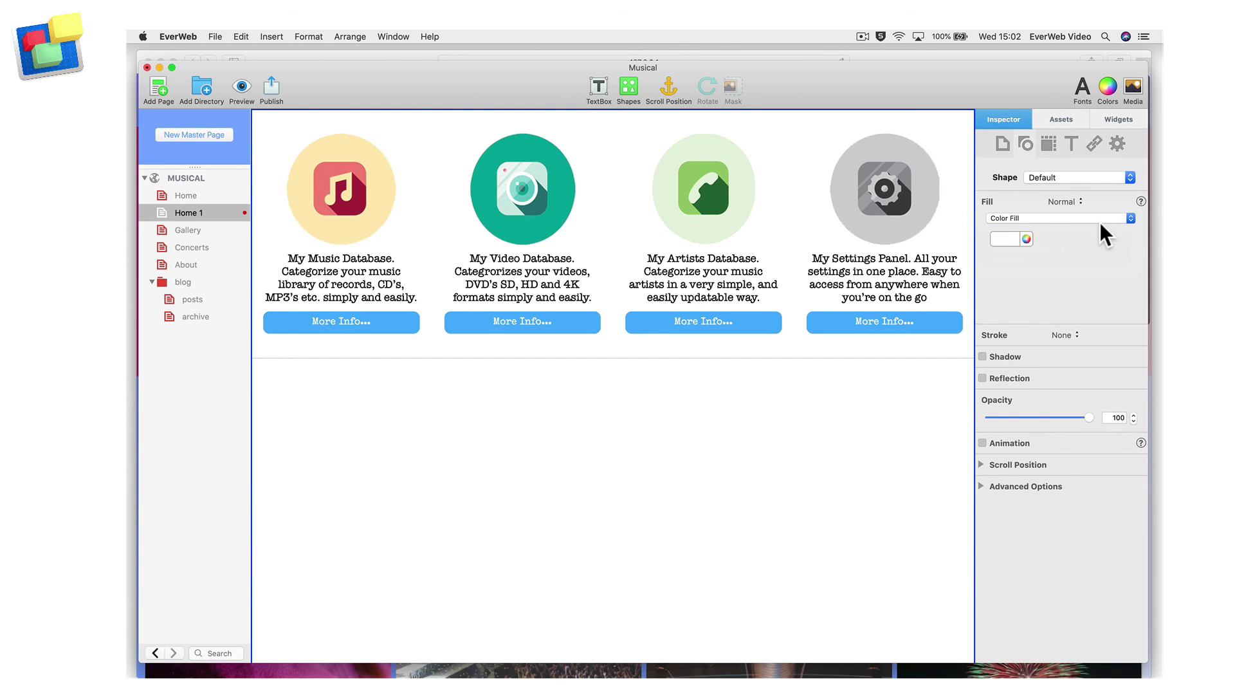
{"action": "left_click", "coordinate": [1014, 237]}
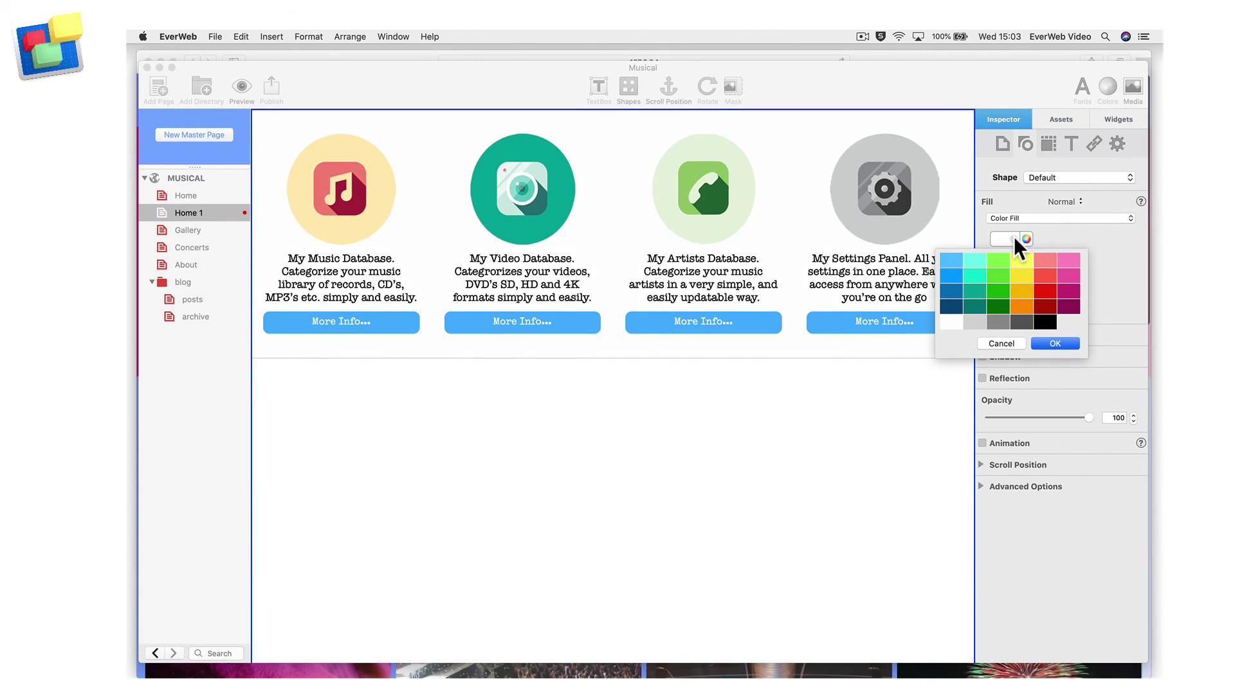
{"action": "left_click", "coordinate": [1071, 259]}
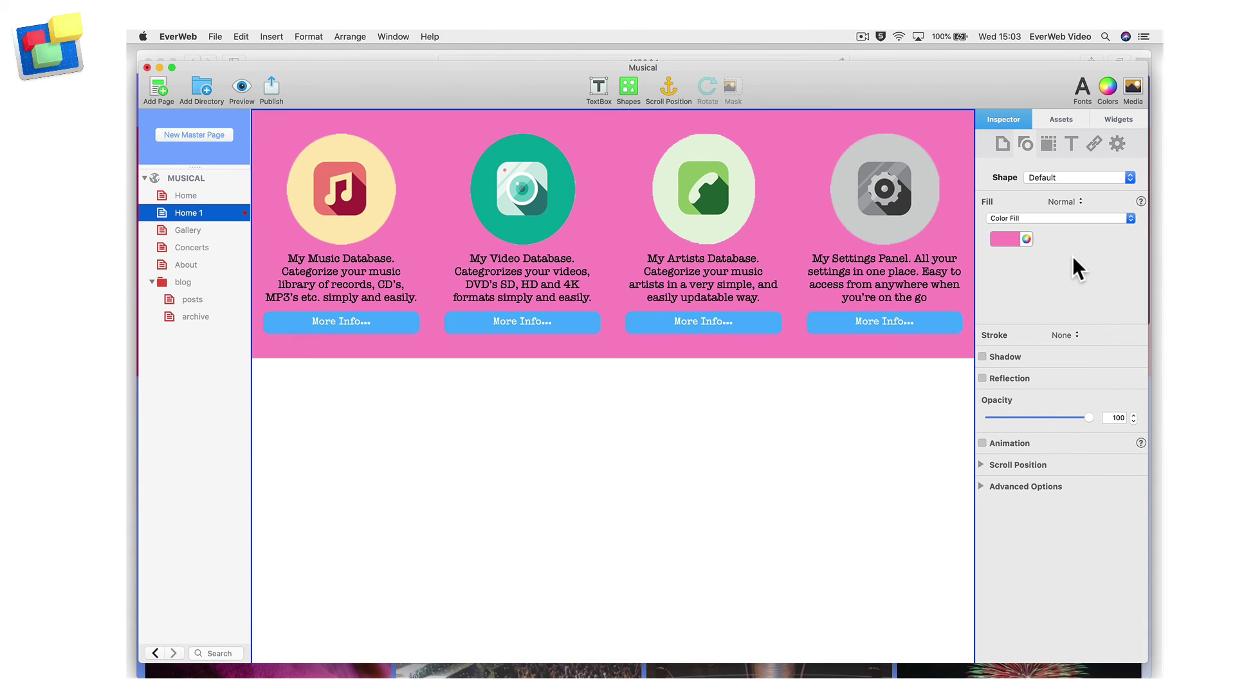
Step: Preview the Home 1 page in Safari.app
{"action": "left_click", "coordinate": [270, 88]}
{"action": "left_click", "coordinate": [308, 122]}
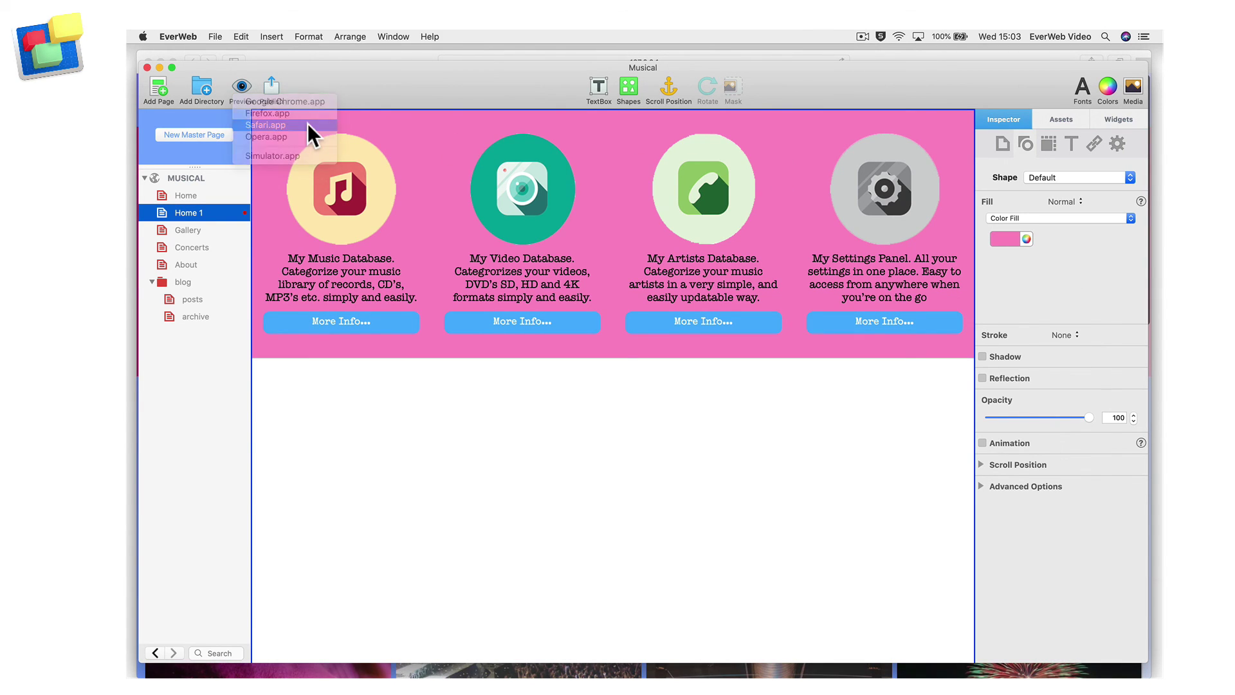